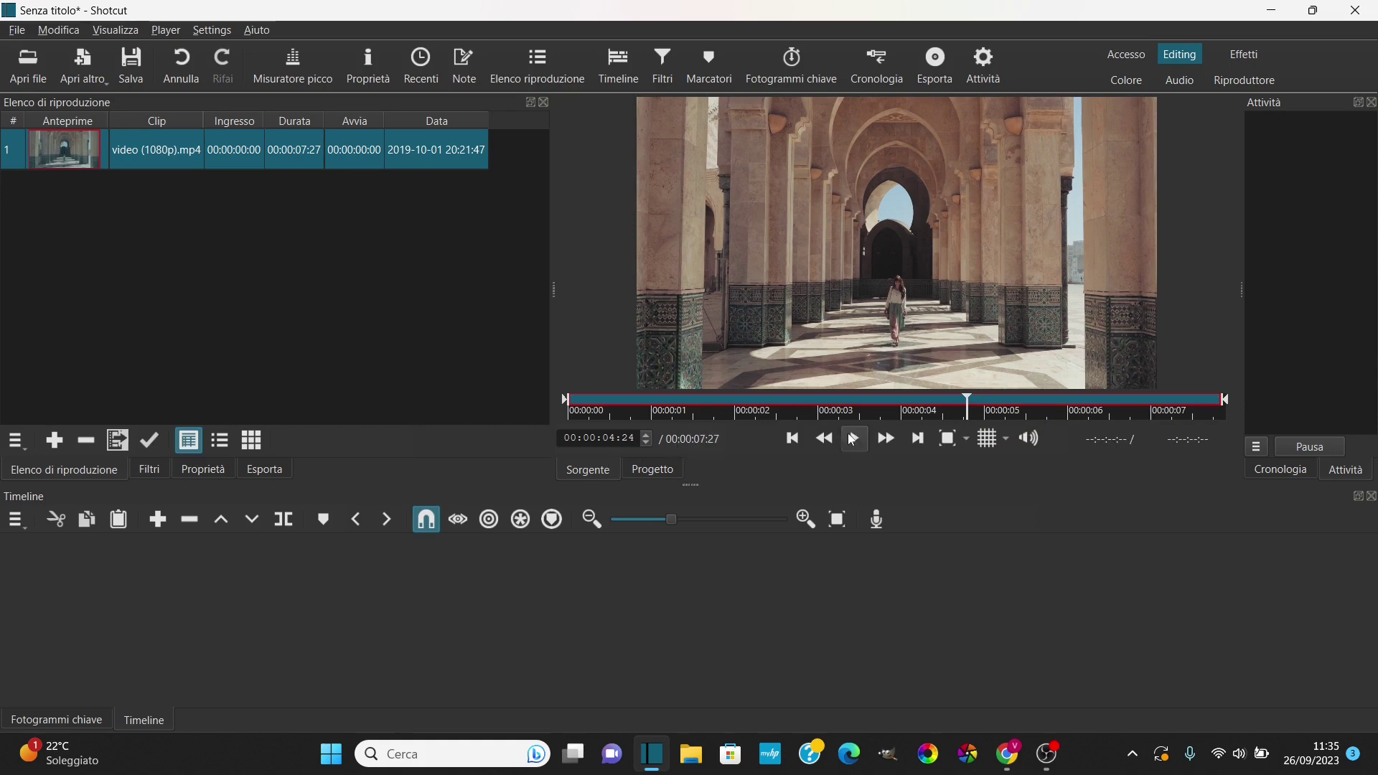
# - Trim the end of the source clip video (1080p).mp4 so it lasts about five seconds, with a duration of 00:00:05:02
pyautogui.click(793, 439)
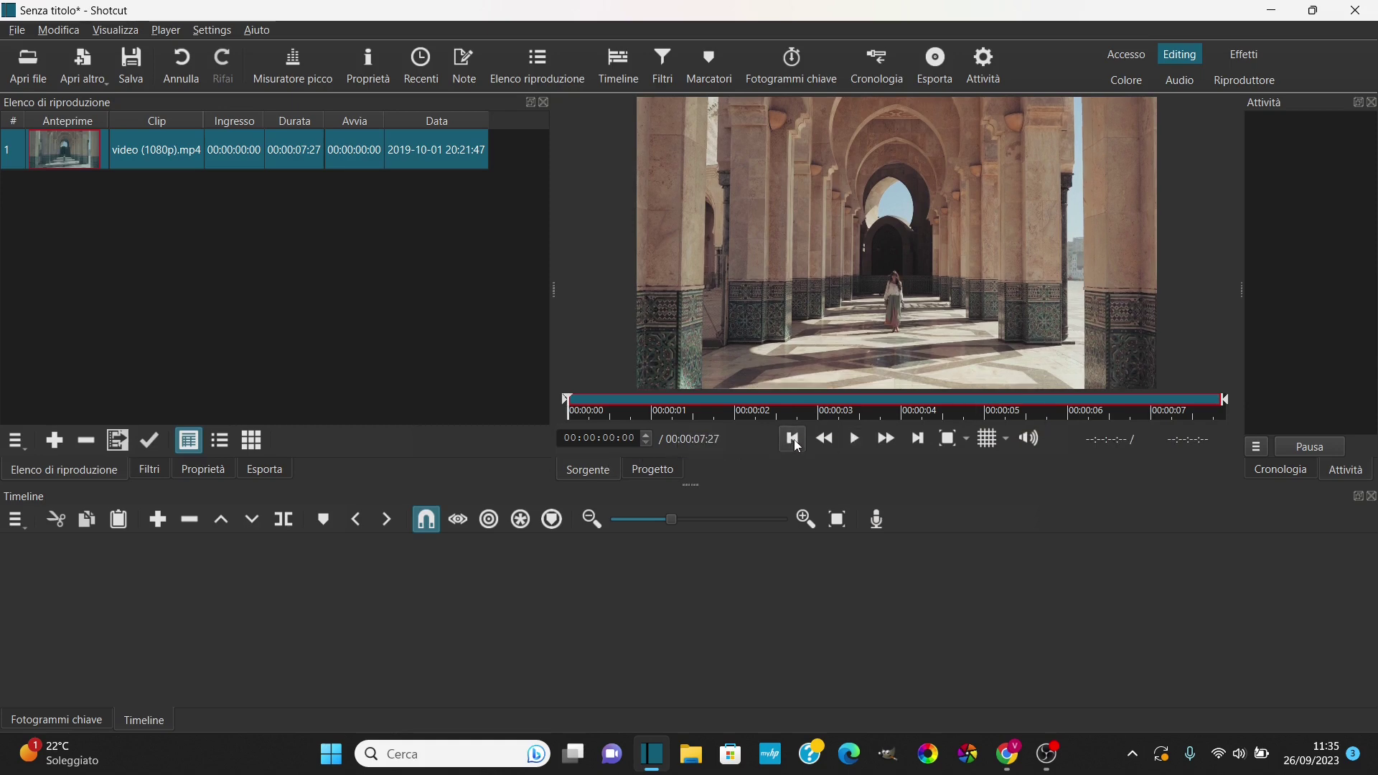
pyautogui.press('pagedown')
pyautogui.press('pagedown')
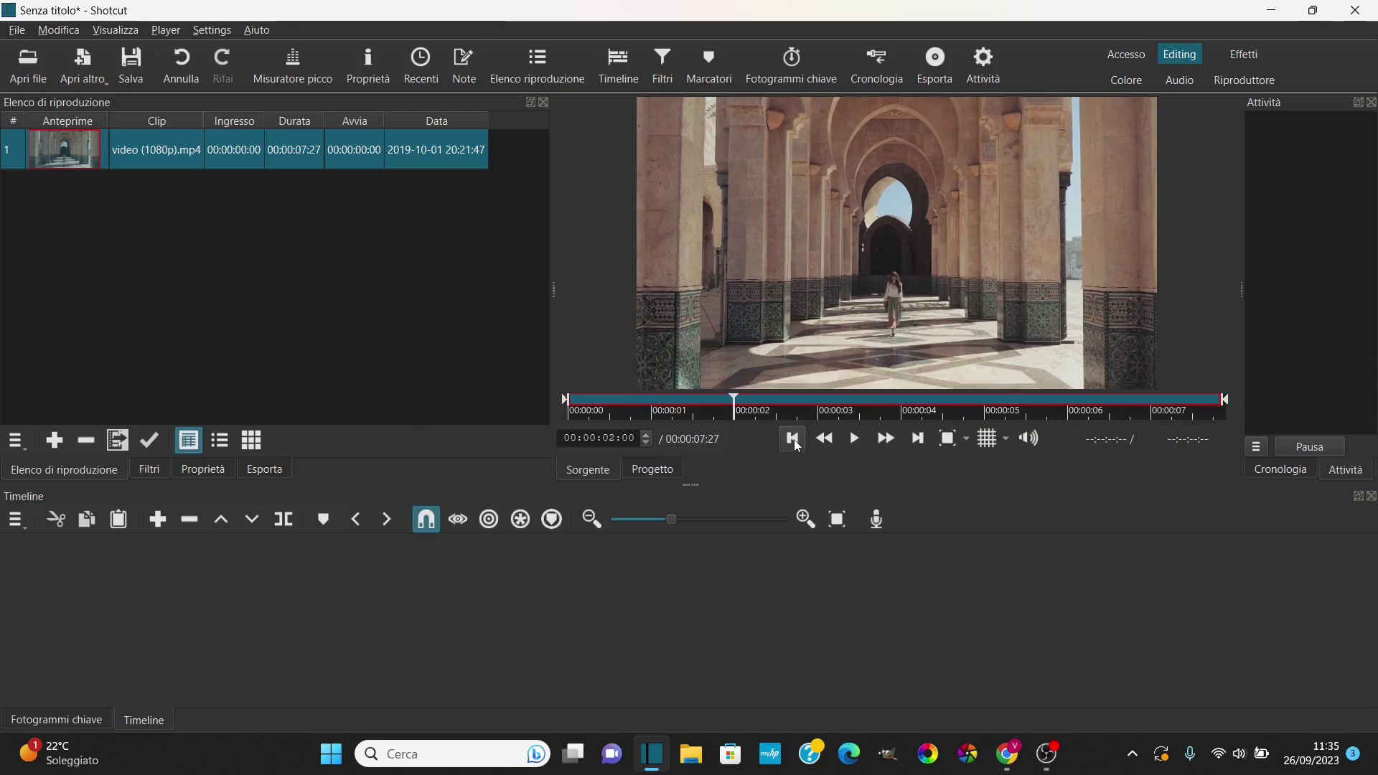
pyautogui.press('pagedown')
pyautogui.press('pagedown')
pyautogui.press('pagedown')
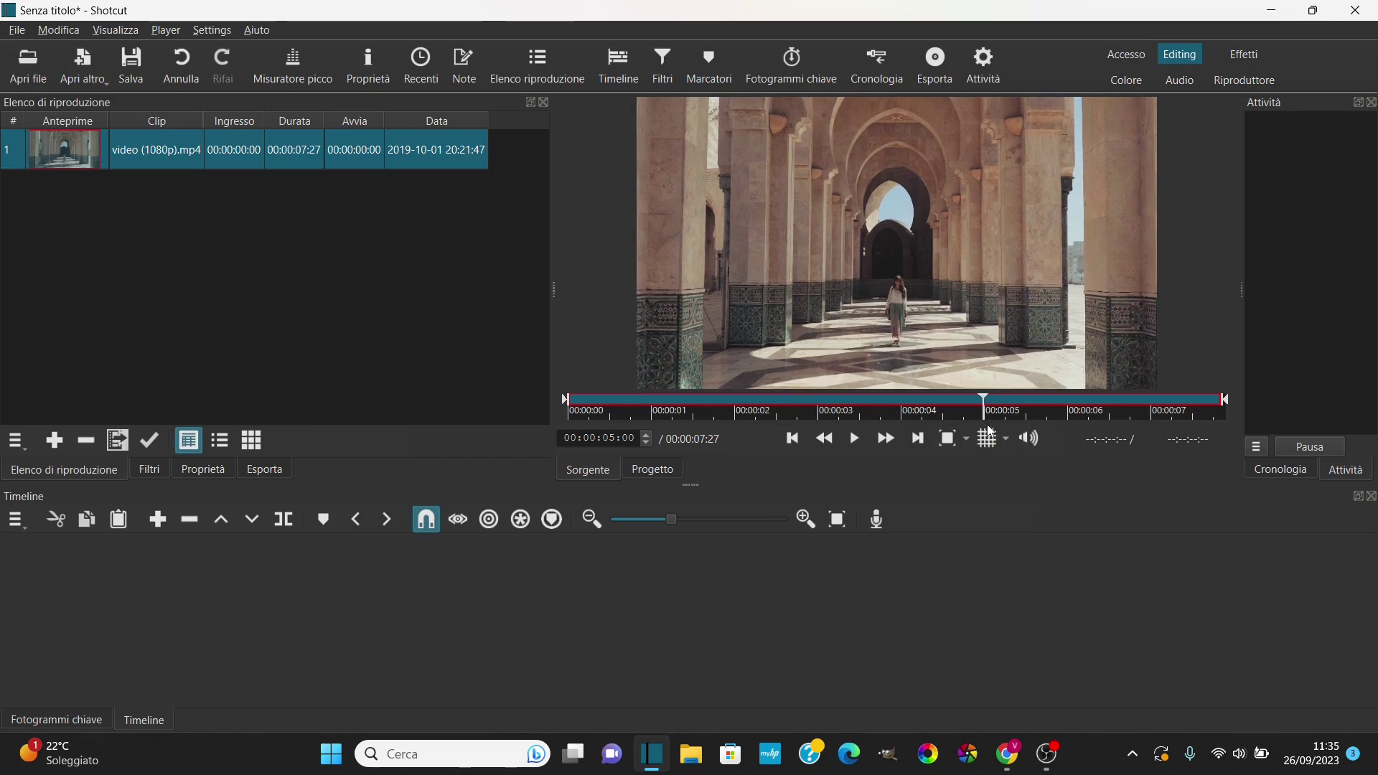
pyautogui.moveTo(1225, 400); pyautogui.dragTo(995, 419)
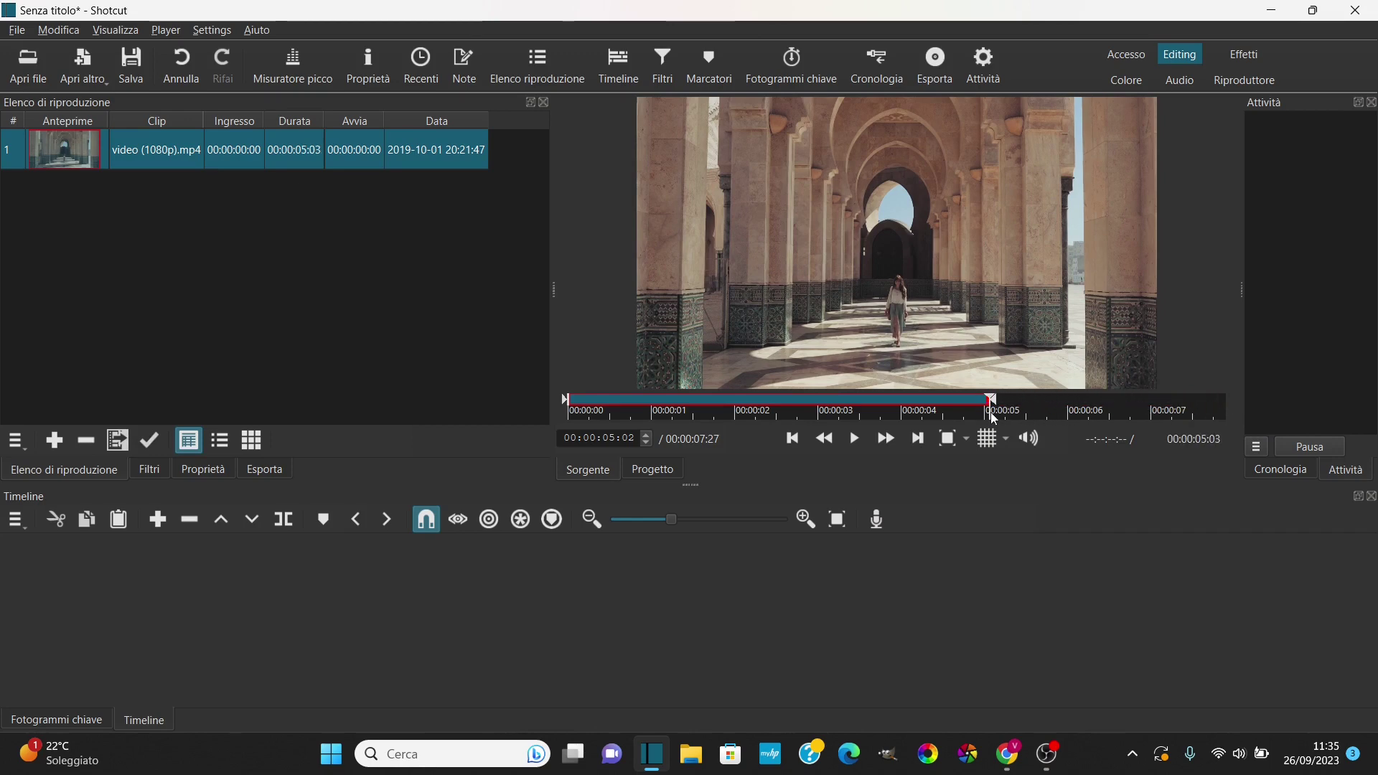
pyautogui.moveTo(993, 405); pyautogui.dragTo(991, 406)
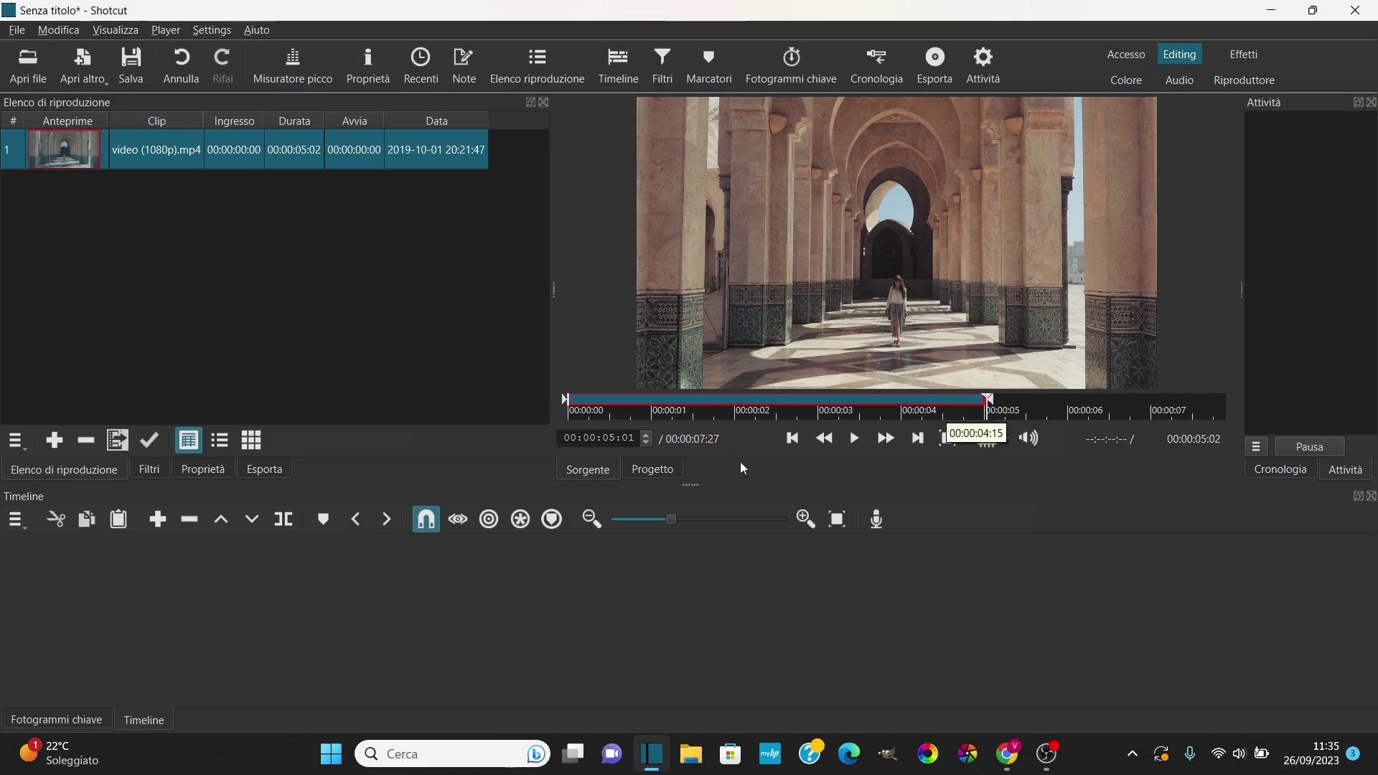
pyautogui.click(646, 443)
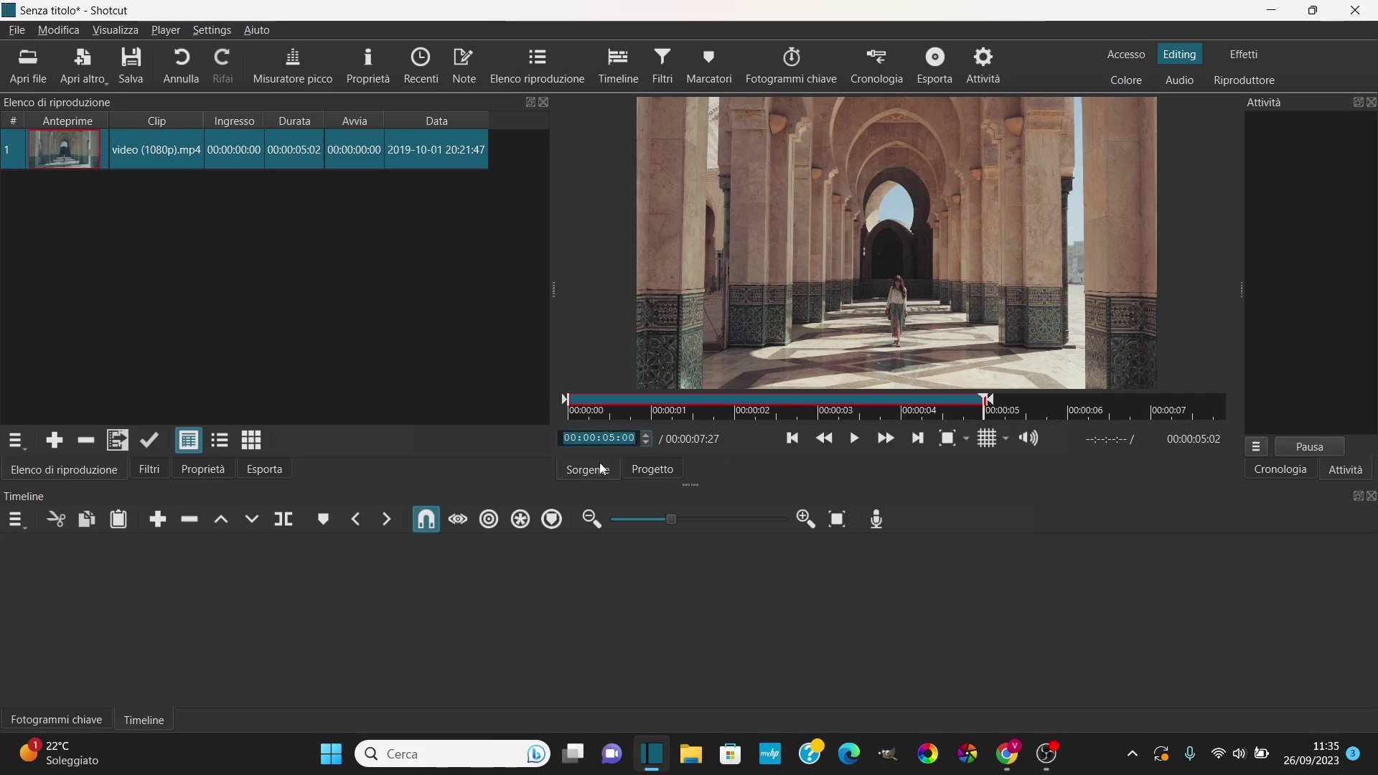
# - Place the trimmed clip at the start of the empty timeline, fit it to the view, and open its properties
pyautogui.moveTo(740, 374); pyautogui.dragTo(30, 550)
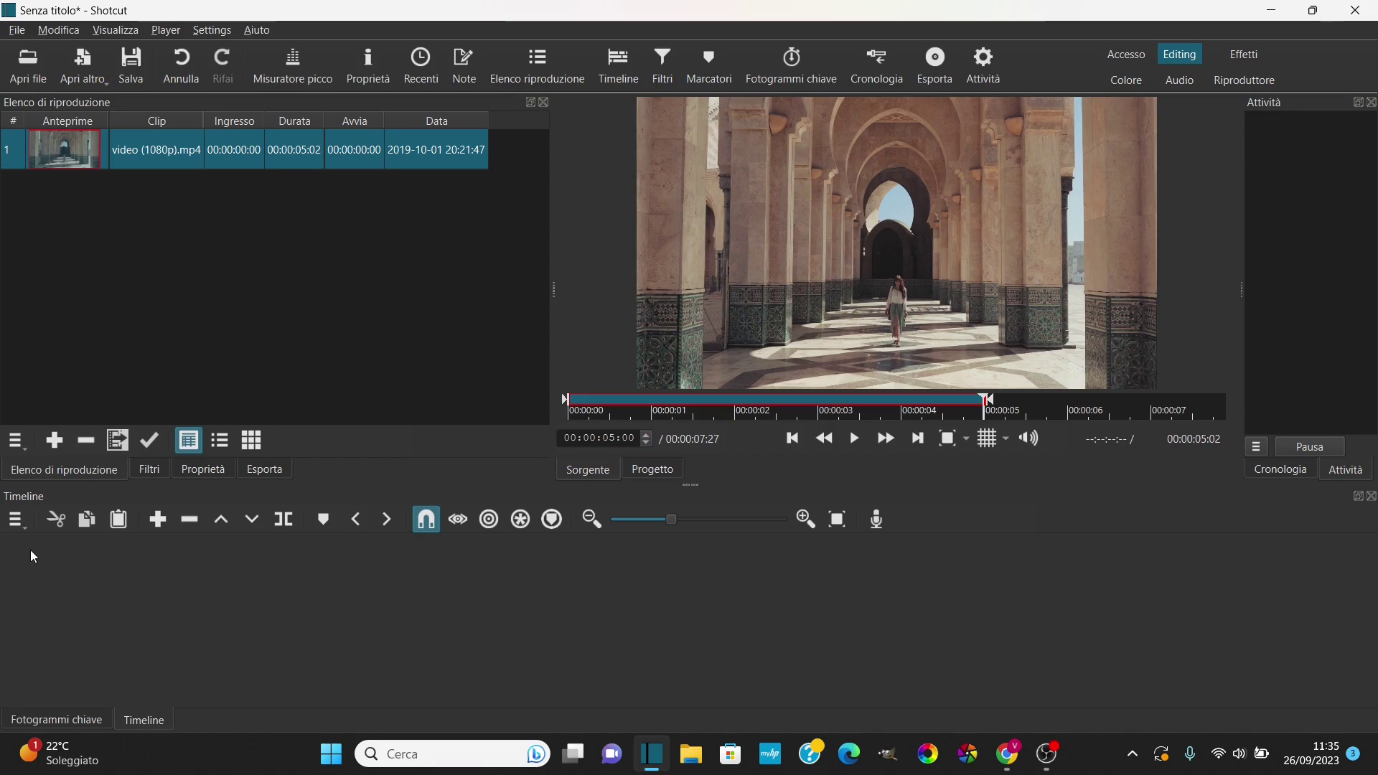
pyautogui.click(836, 525)
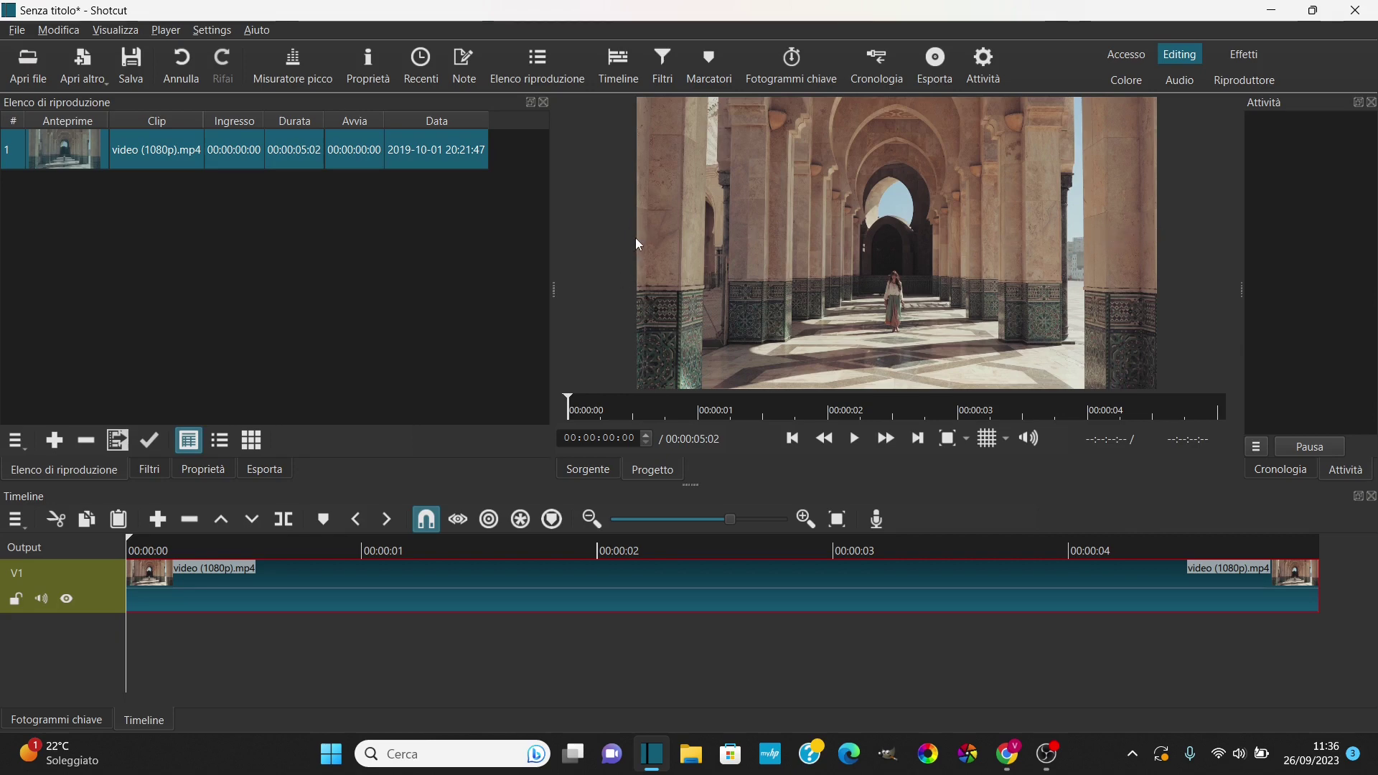
pyautogui.rightClick(577, 586)
pyautogui.click(636, 572)
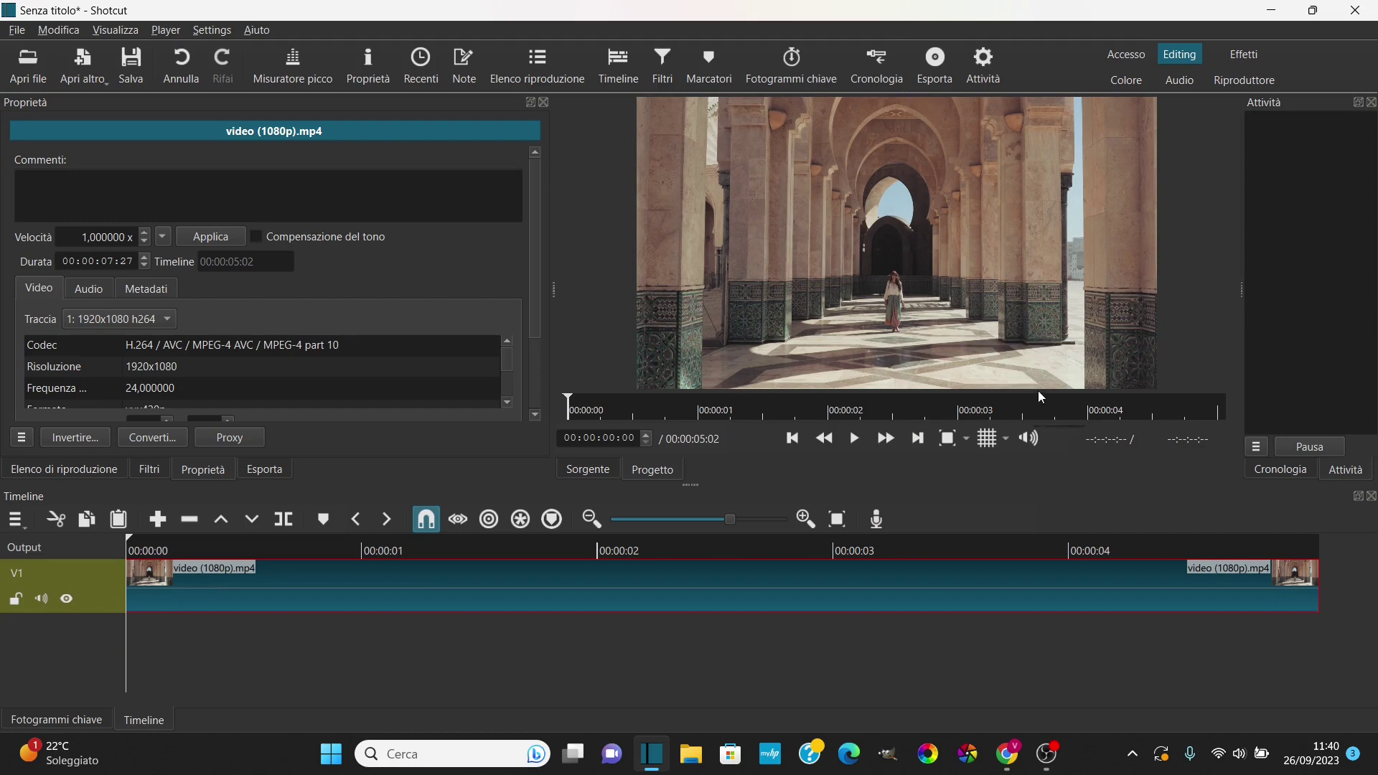
# - Start a custom video mode for the project with a vertical aspect ratio of 9:16
pyautogui.click(214, 30)
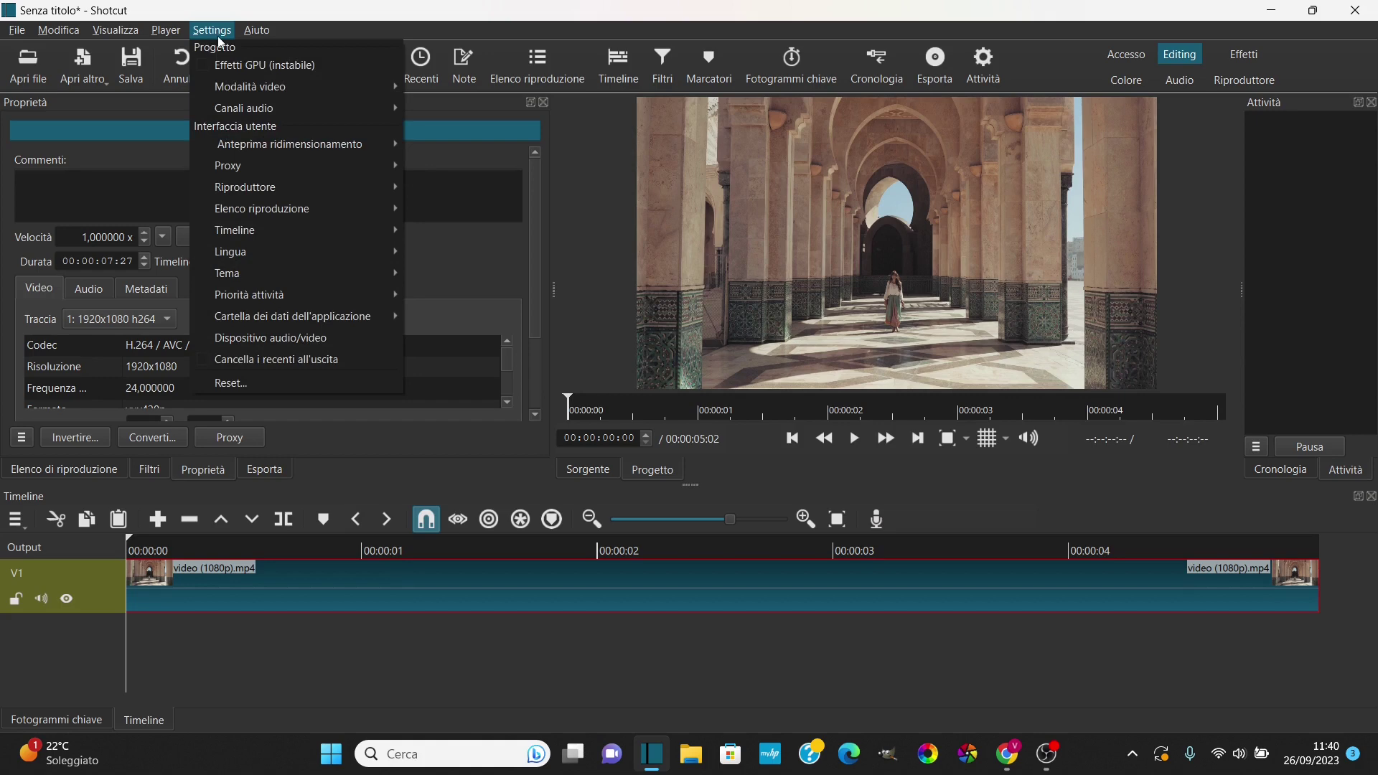
pyautogui.moveTo(271, 88)
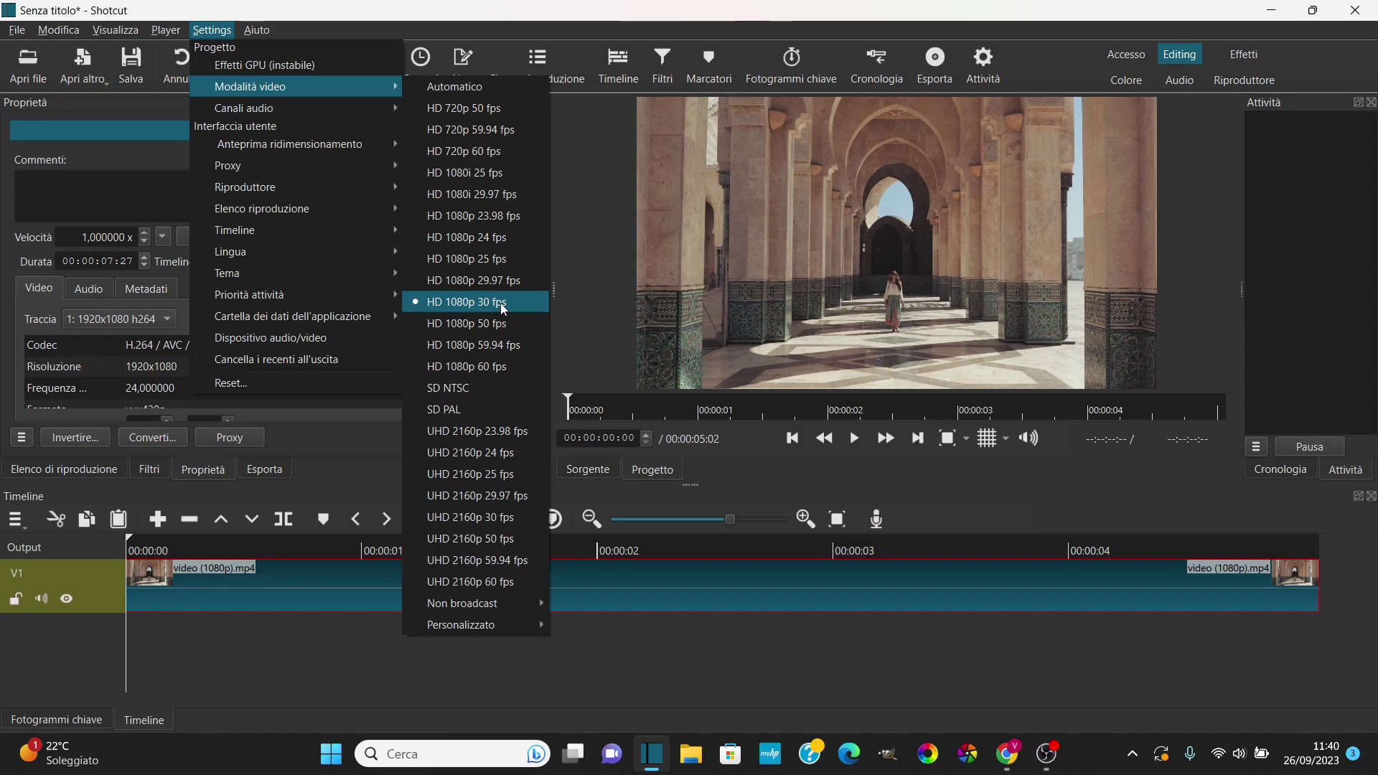
pyautogui.moveTo(501, 626)
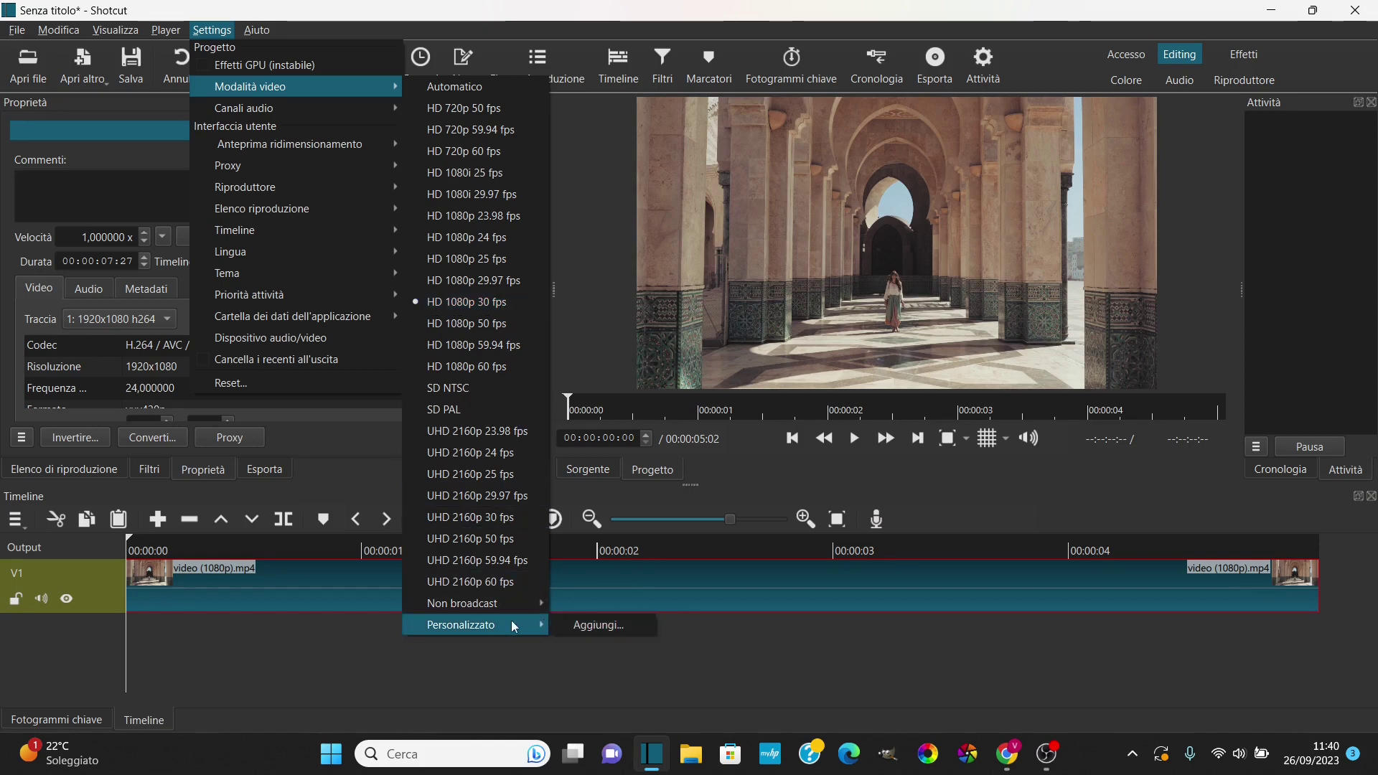
pyautogui.click(613, 632)
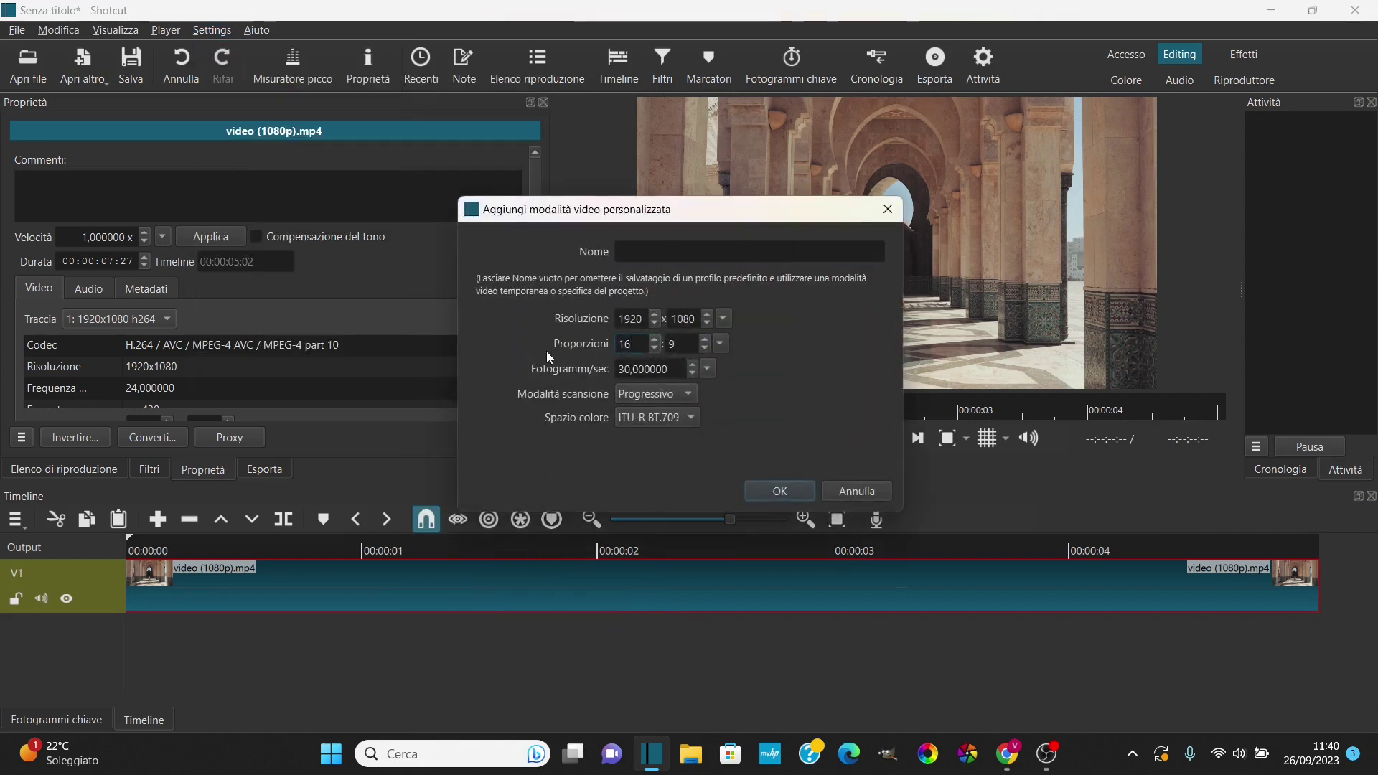
pyautogui.click(694, 344)
pyautogui.moveTo(695, 345); pyautogui.dragTo(649, 355)
# - Set the custom mode's width to 1080 pixels, adjust the height for a vertical frame, and apply the mode
pyautogui.press('BackSpace')
pyautogui.press('BackSpace')
pyautogui.press('BackSpace')
pyautogui.press('BackSpace')
pyautogui.write('1')
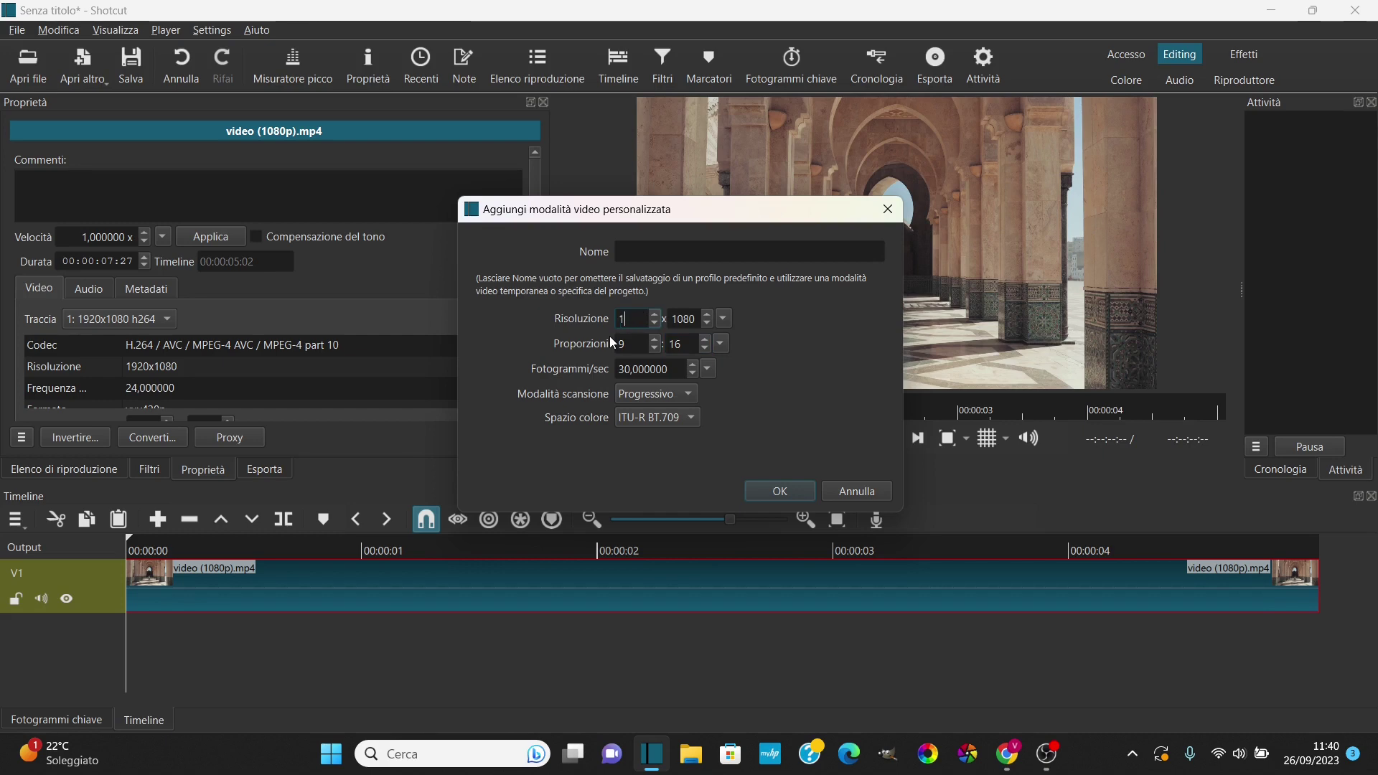
pyautogui.write('080')
pyautogui.click(689, 319)
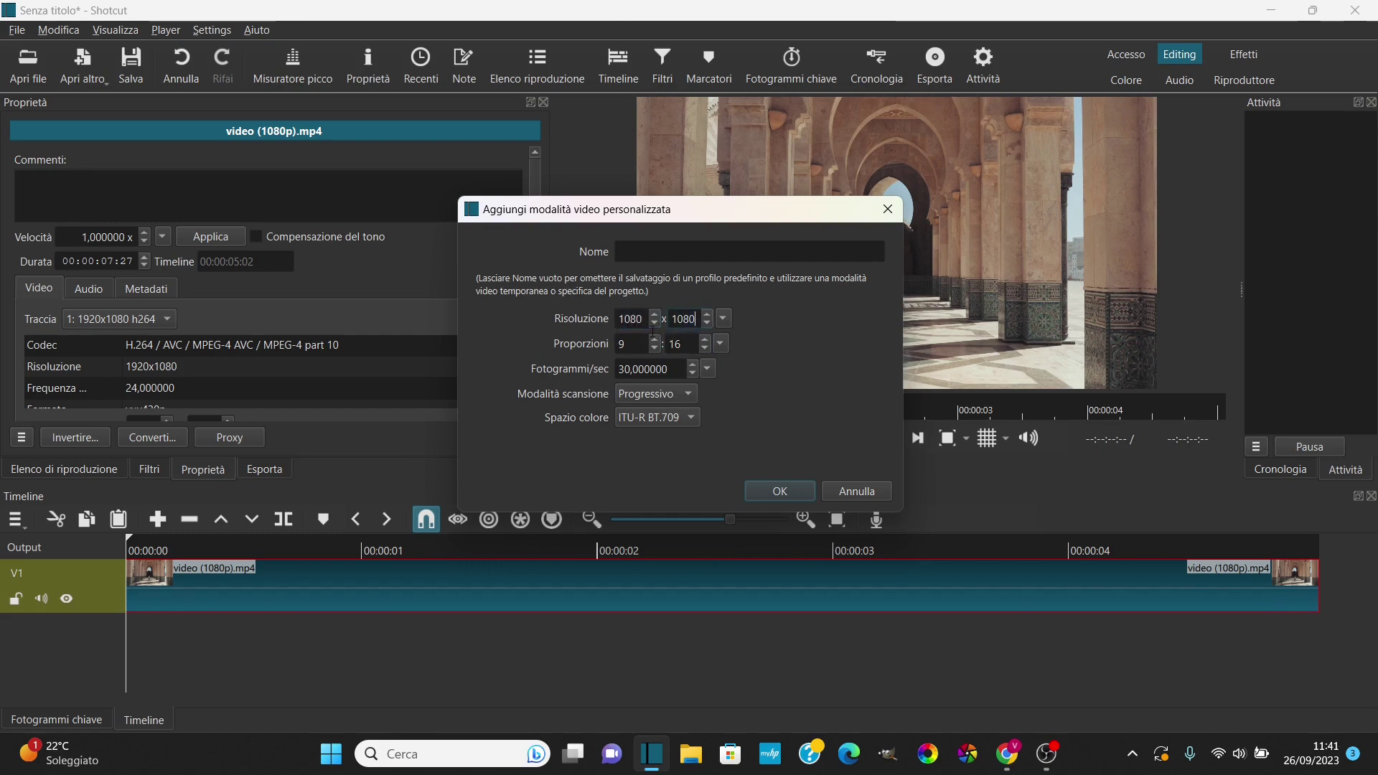
pyautogui.click(790, 493)
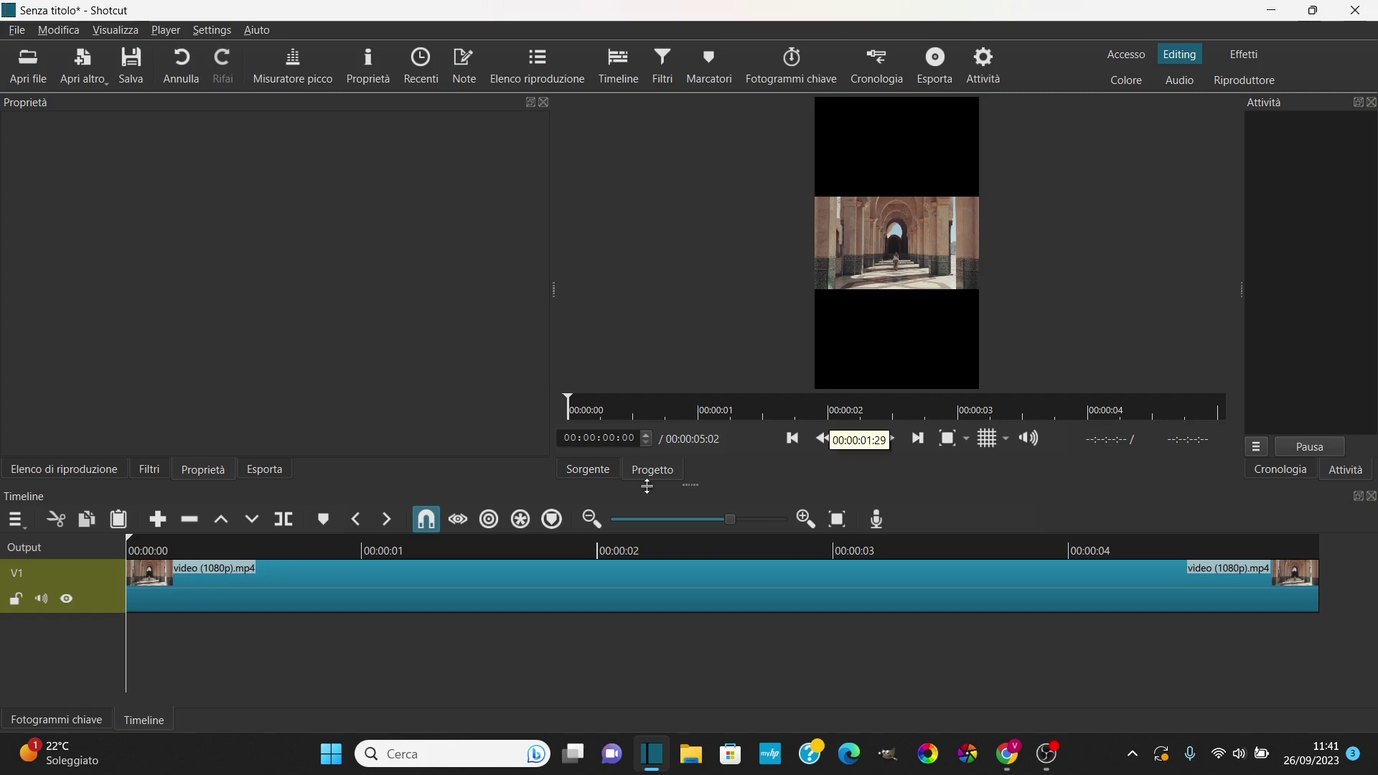
# - Find the crop filters and add Ritaglio: sorgente to the video clip on track V1
pyautogui.click(553, 587)
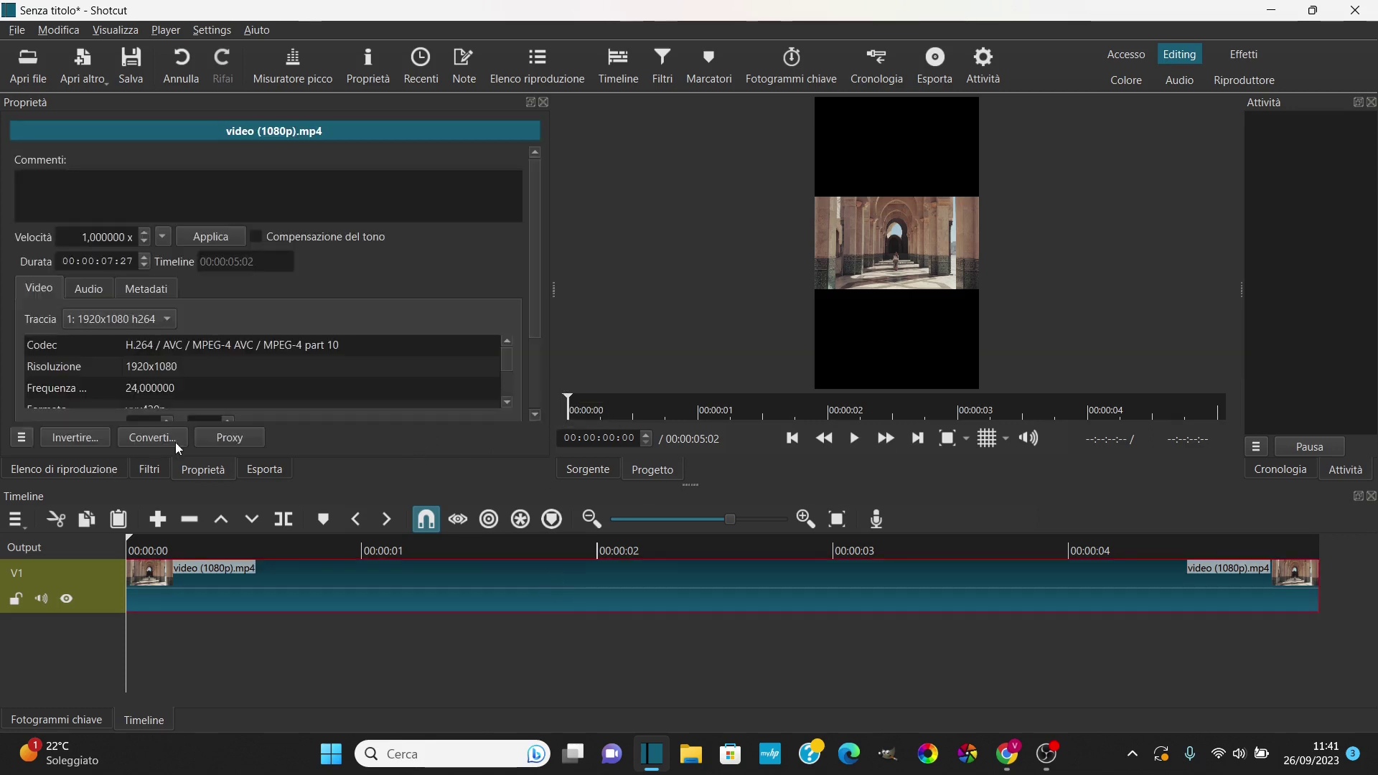
pyautogui.click(147, 468)
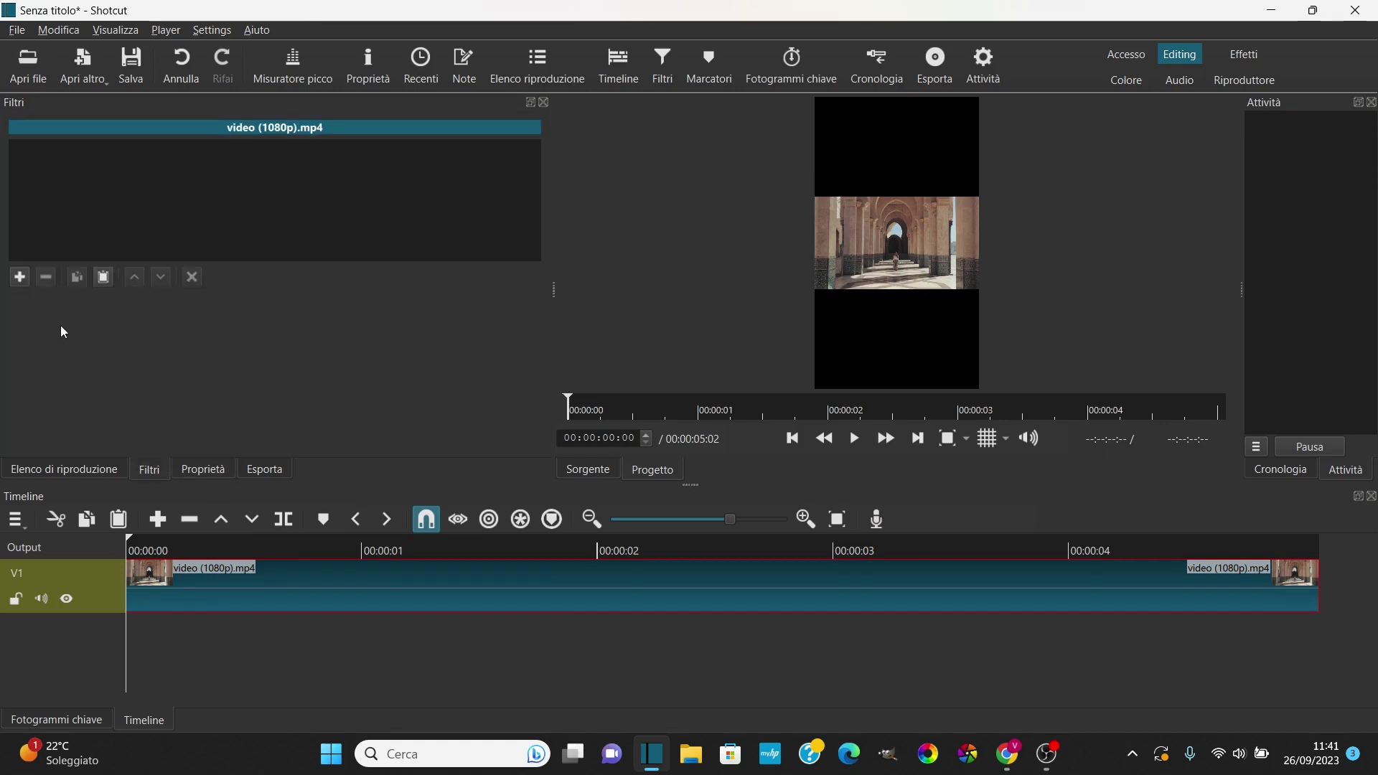
pyautogui.click(19, 277)
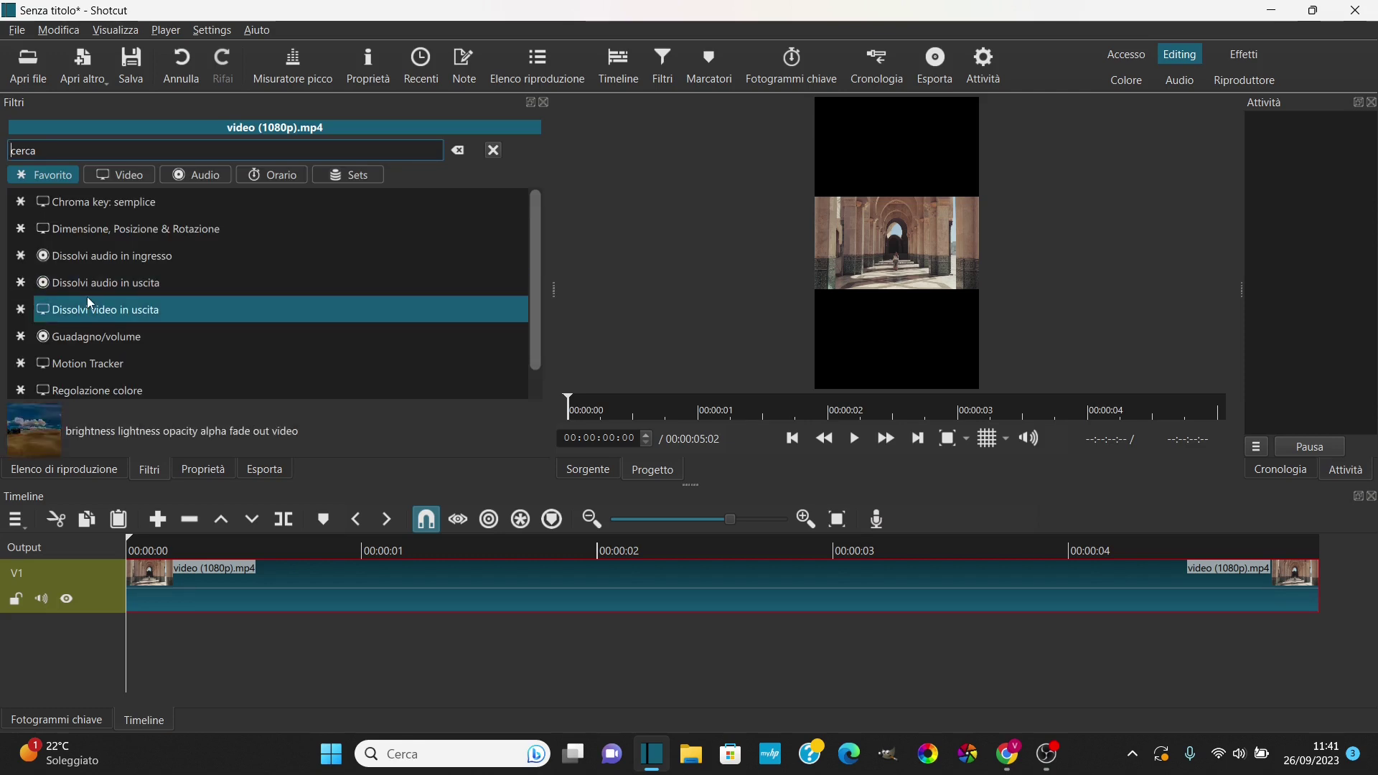
pyautogui.write('crop')
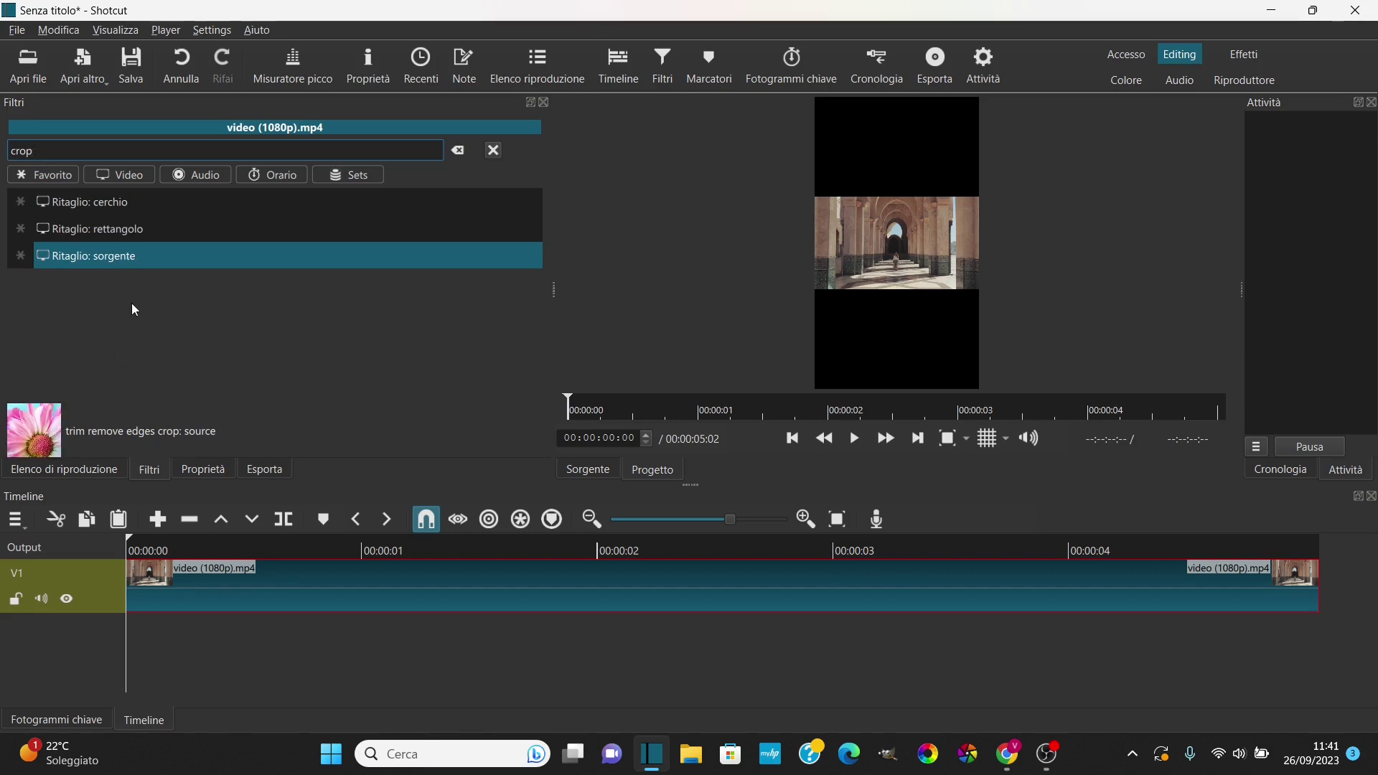
pyautogui.click(117, 260)
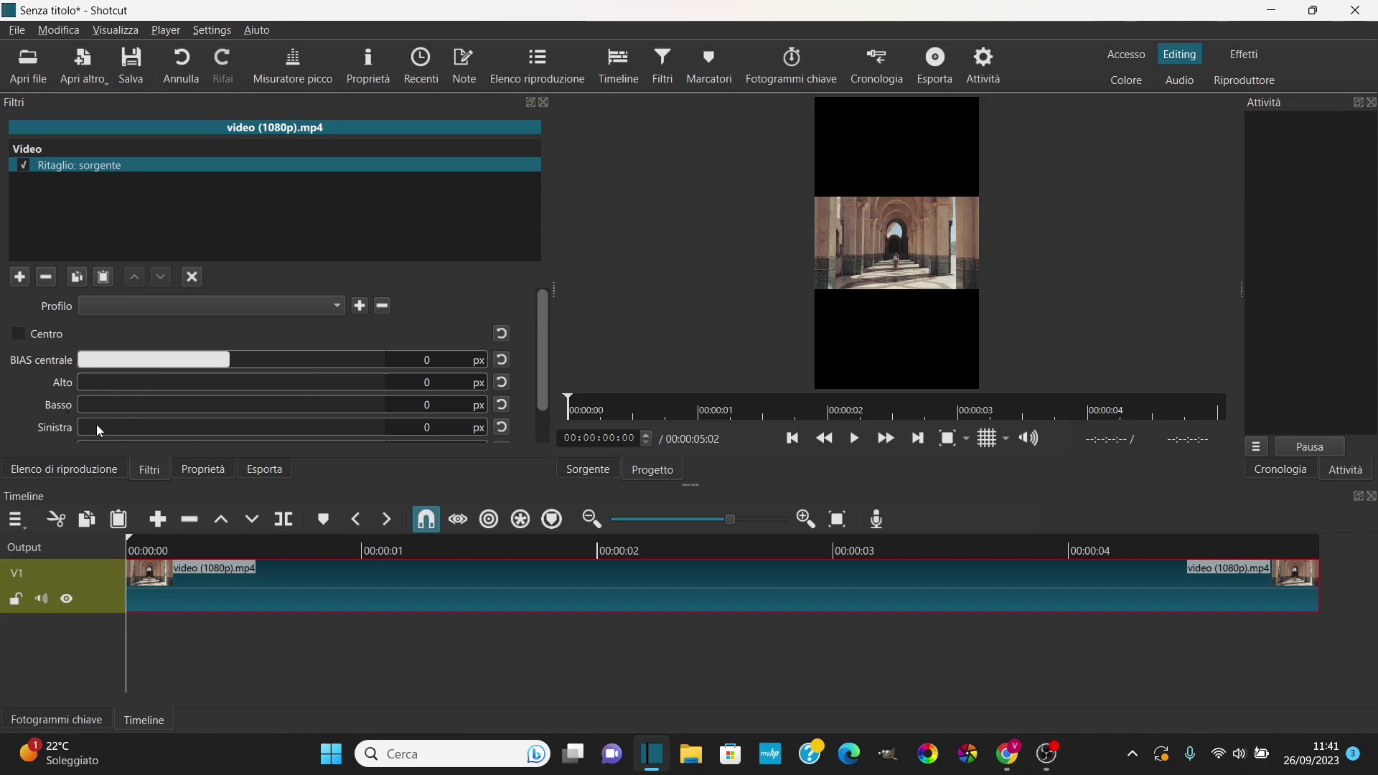
# - Try cropping the clip manually by 225 px from the left side and 512 px from the right side
pyautogui.scroll(-1, 114, 424)
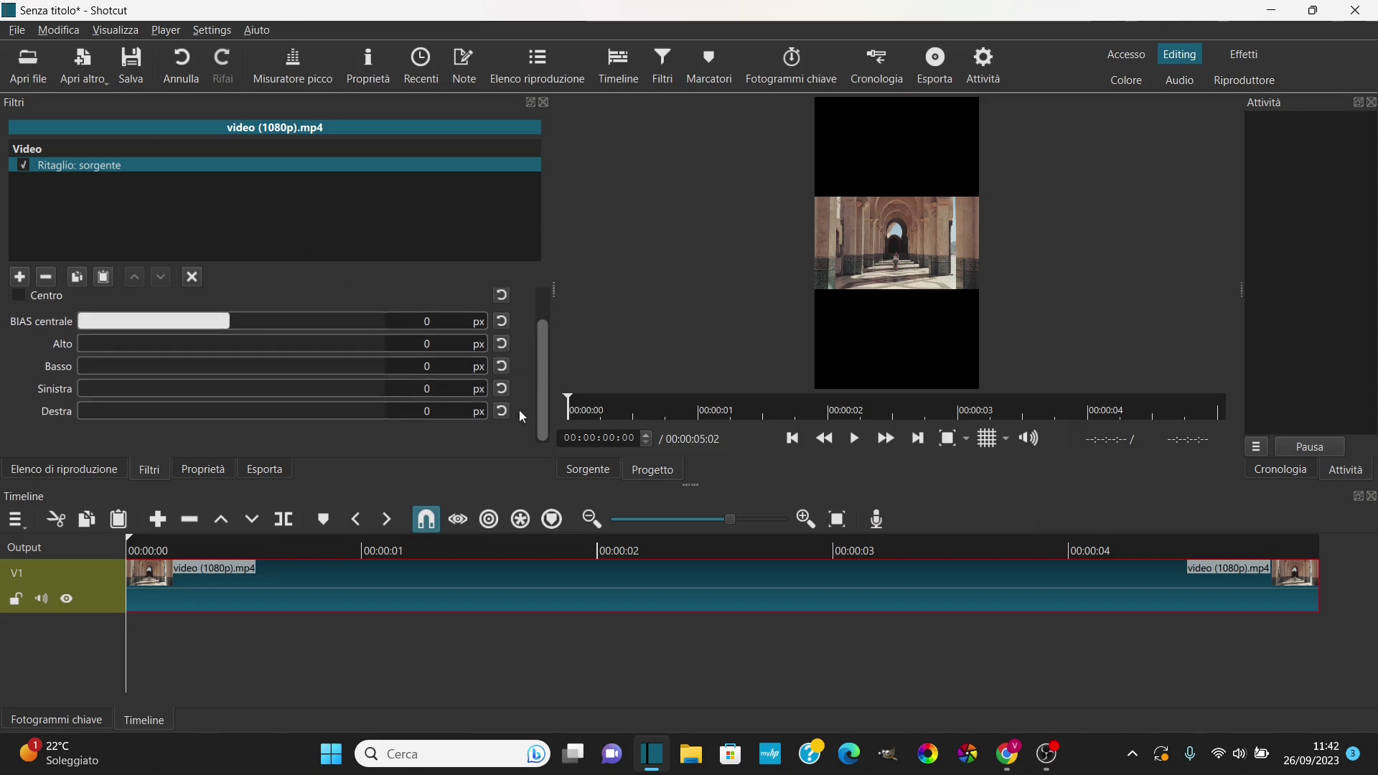
pyautogui.moveTo(96, 410); pyautogui.dragTo(221, 413)
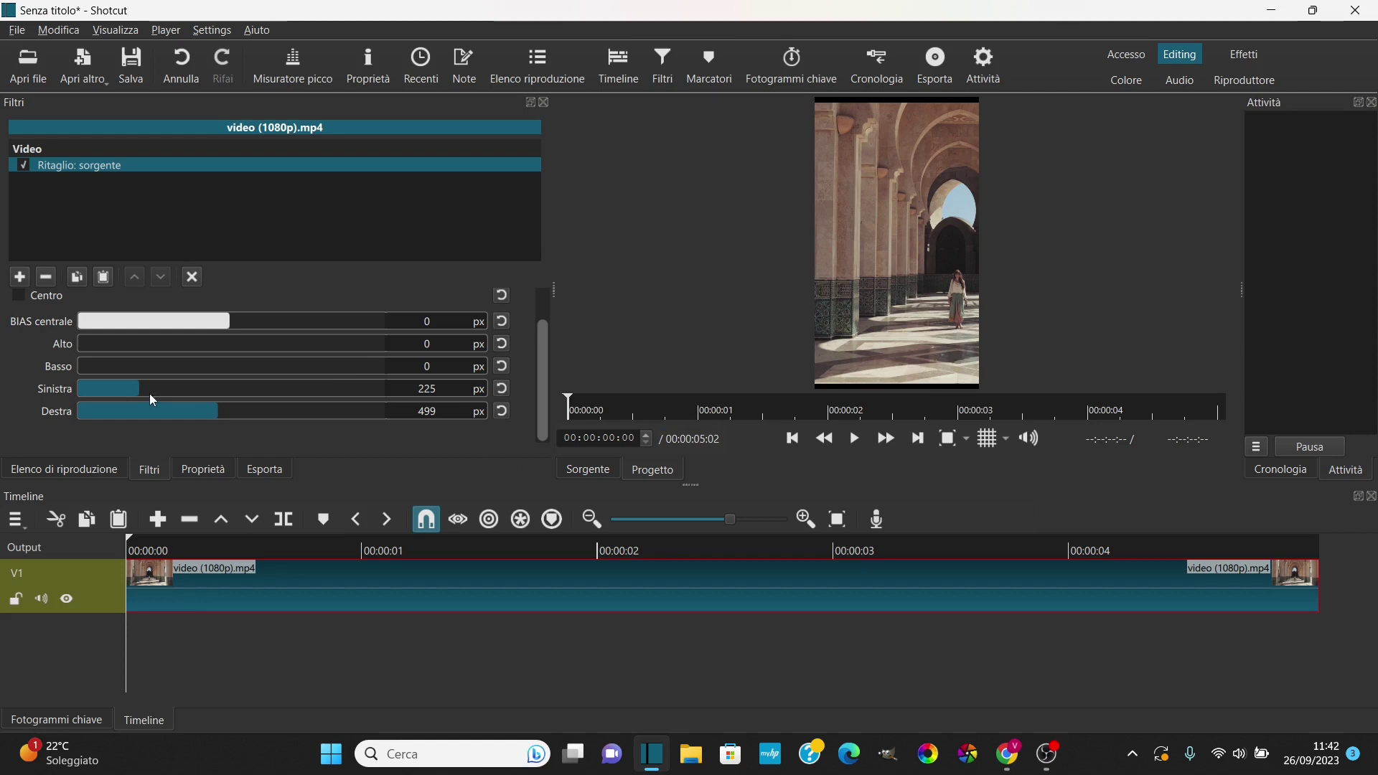
pyautogui.click(223, 407)
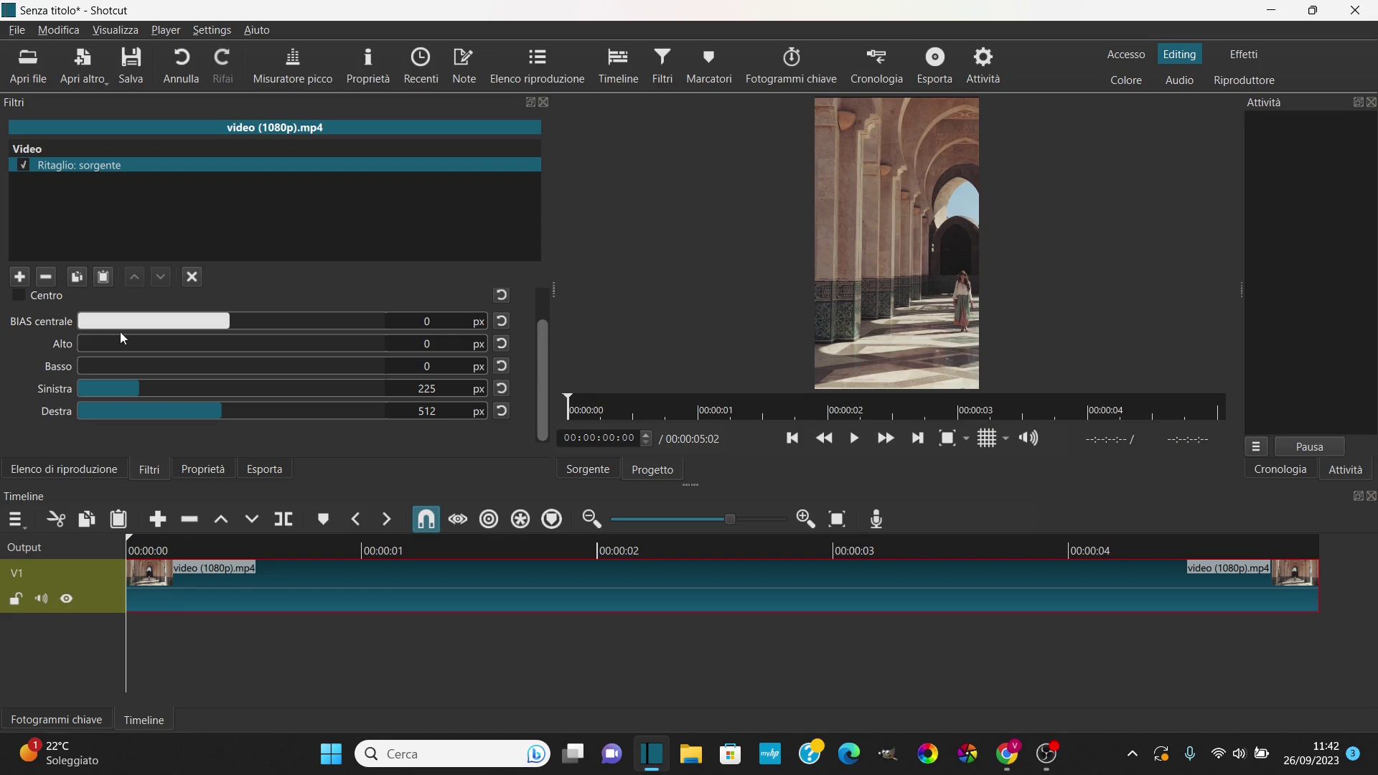
# - Reset the left and right crop values and enable the Centro option of the crop filter
pyautogui.click(502, 390)
pyautogui.click(503, 409)
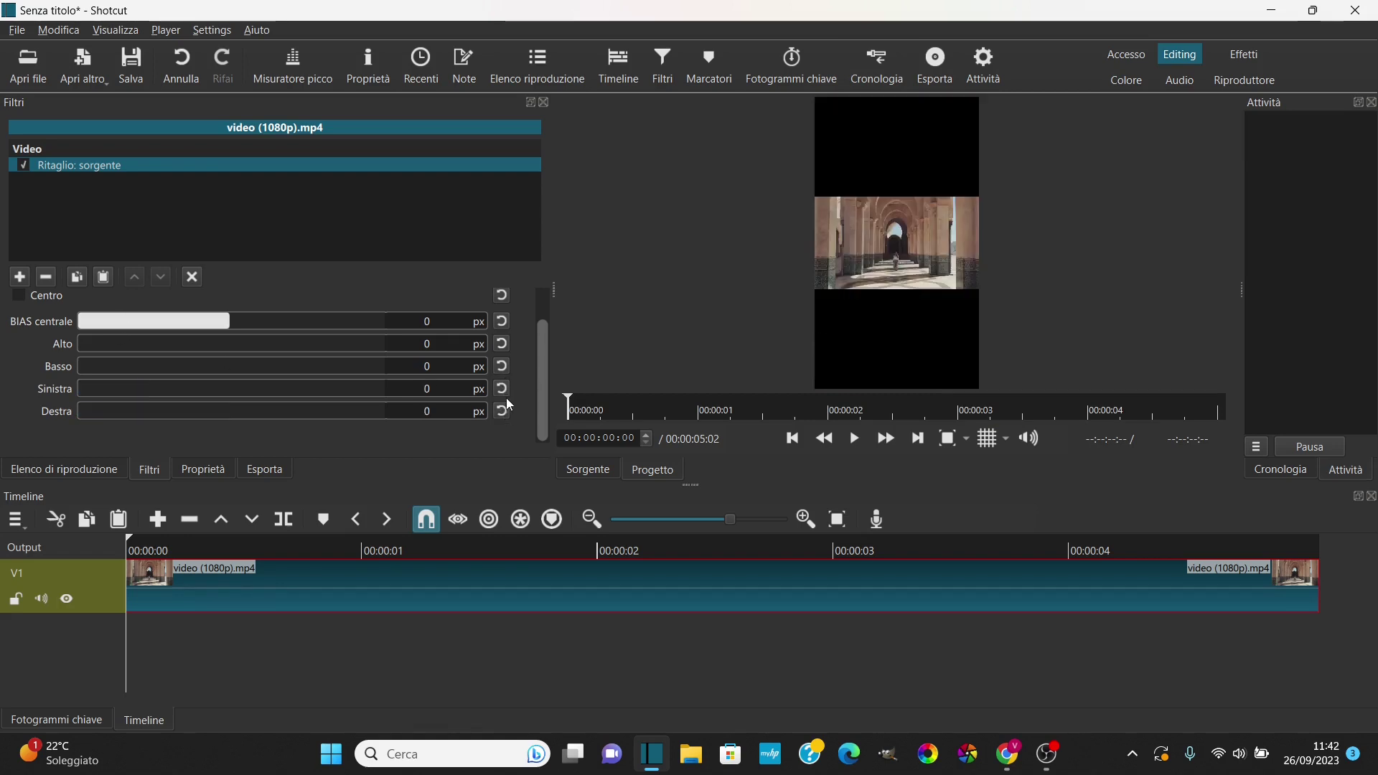
pyautogui.click(19, 296)
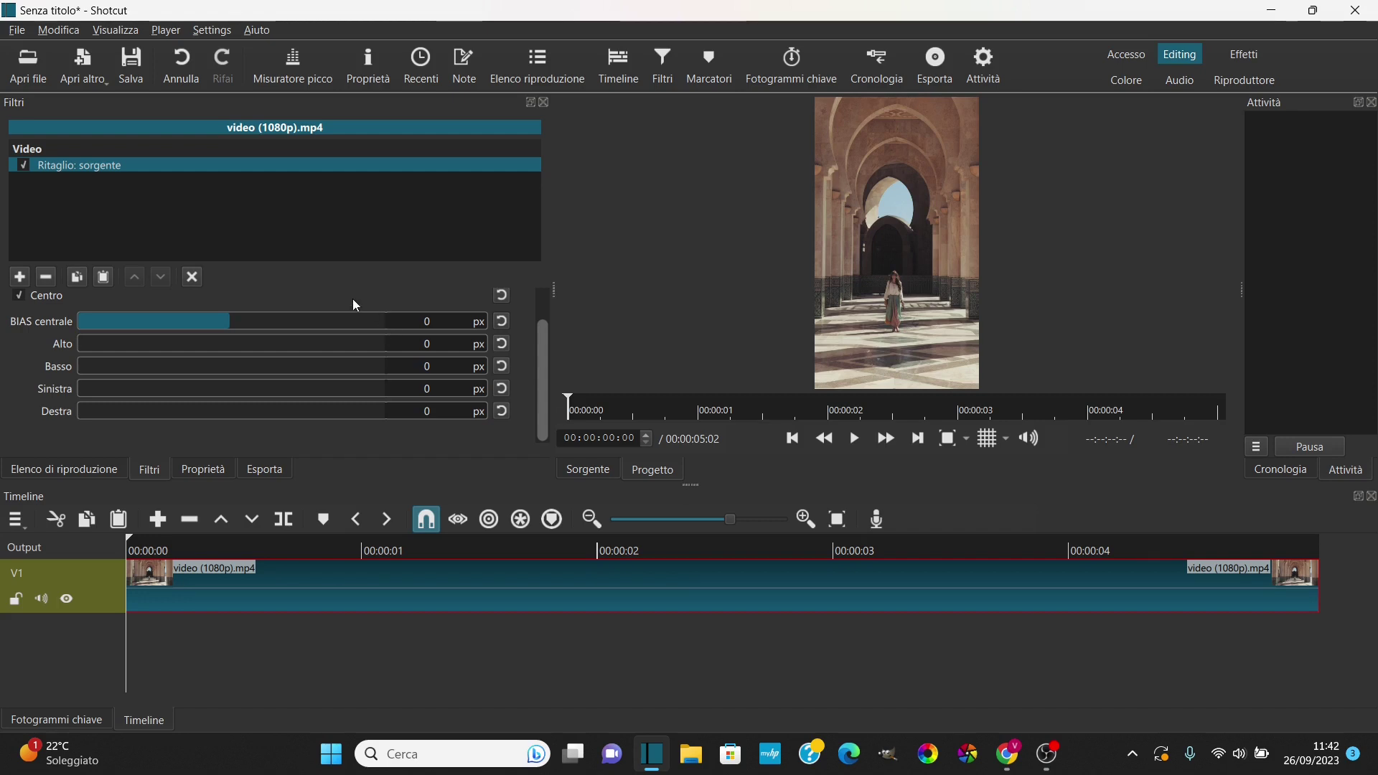
# - Add a second video track and place a transparent simple text clip at its start, above the video clip
pyautogui.hotkey('ctrl', 'i')
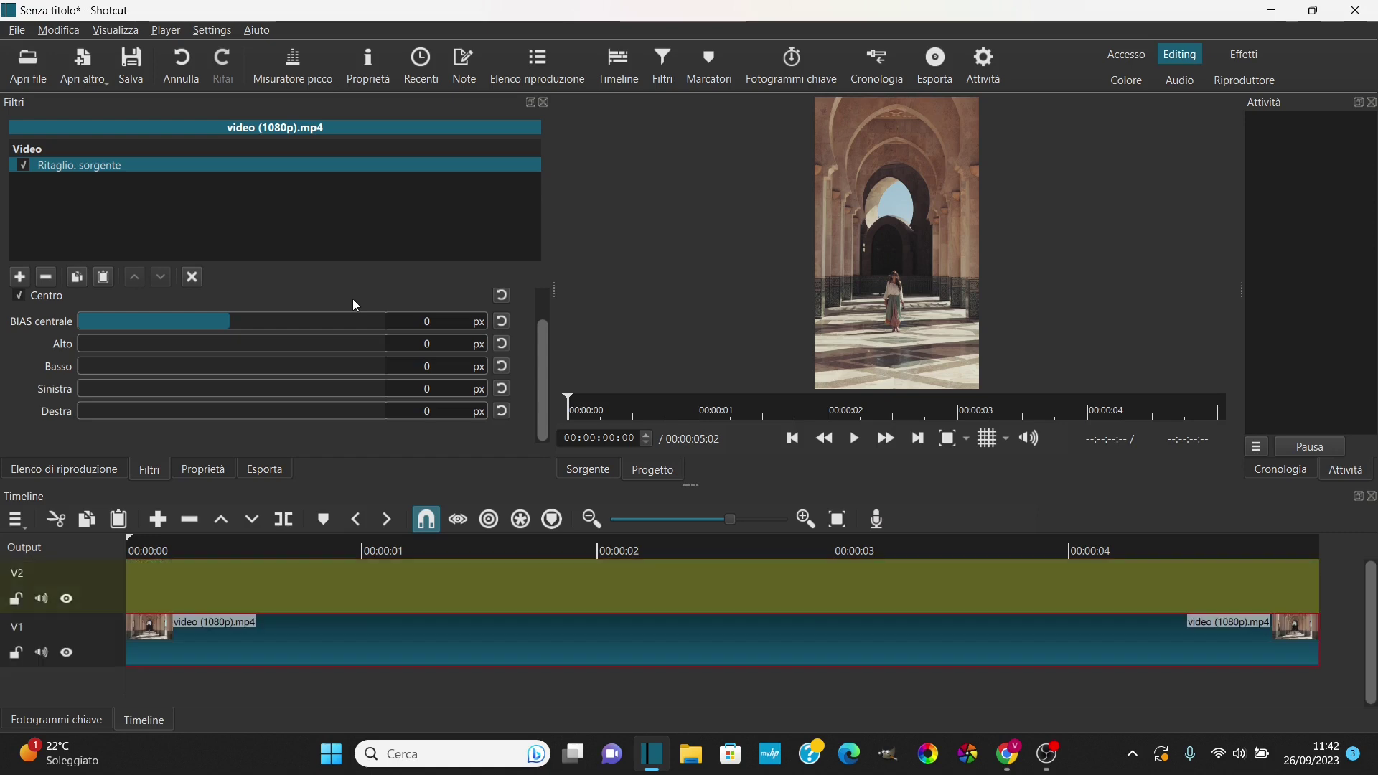
pyautogui.click(90, 72)
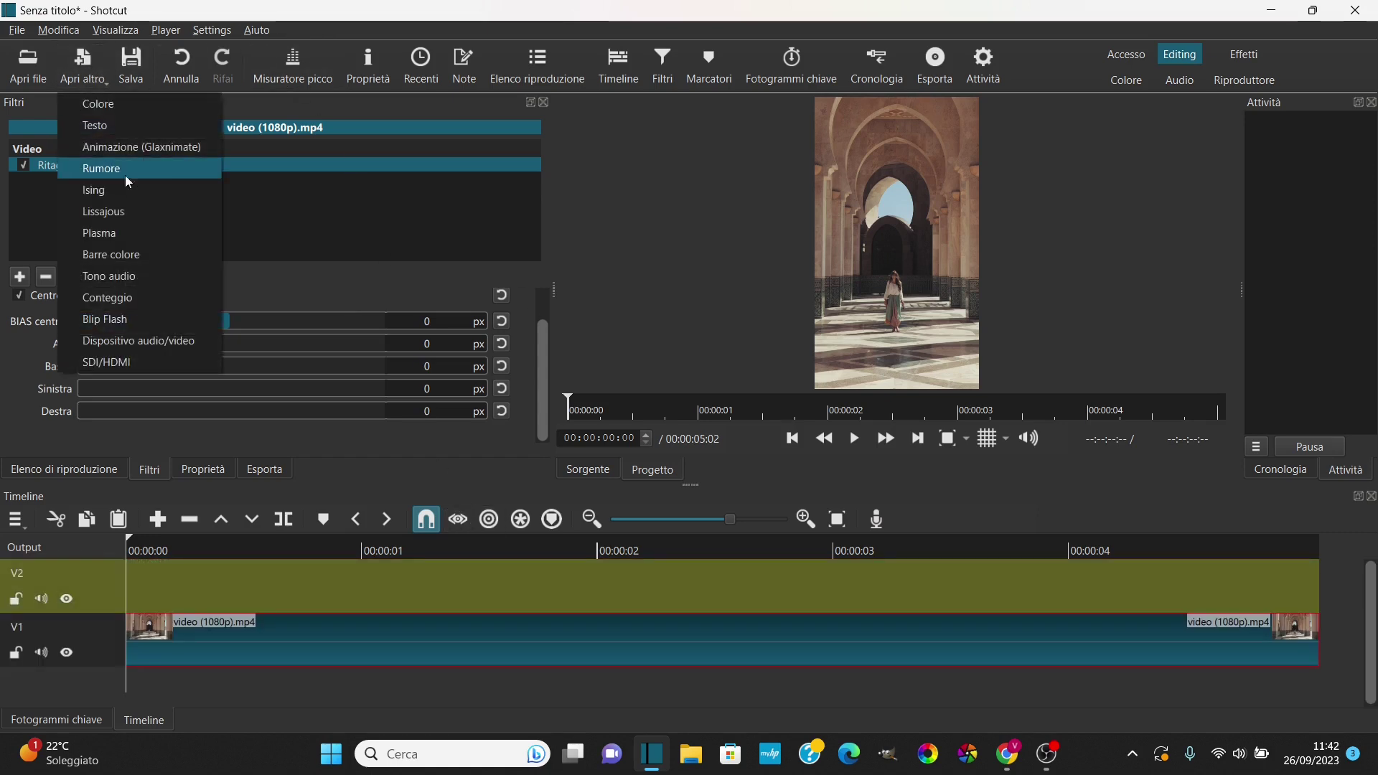
pyautogui.click(125, 131)
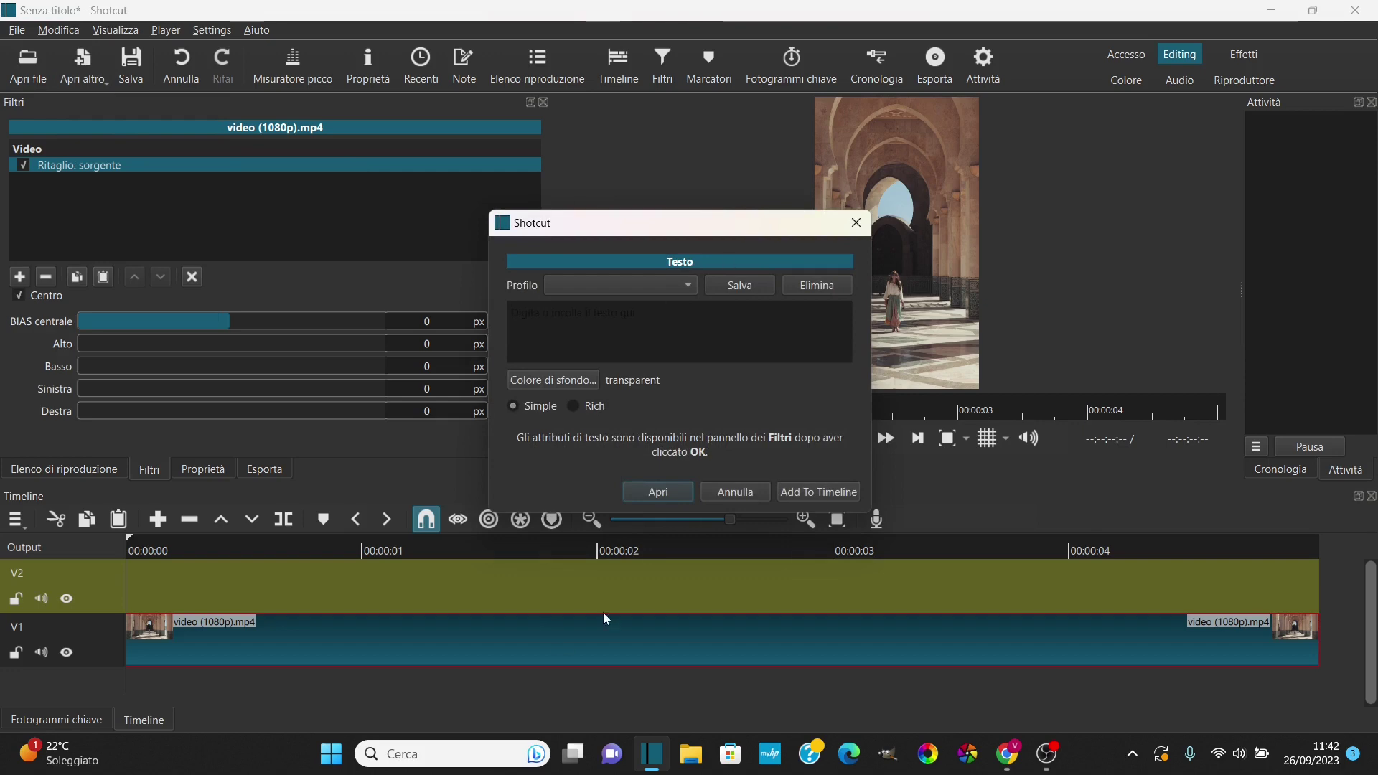
pyautogui.click(665, 497)
pyautogui.moveTo(898, 252); pyautogui.dragTo(1070, 583)
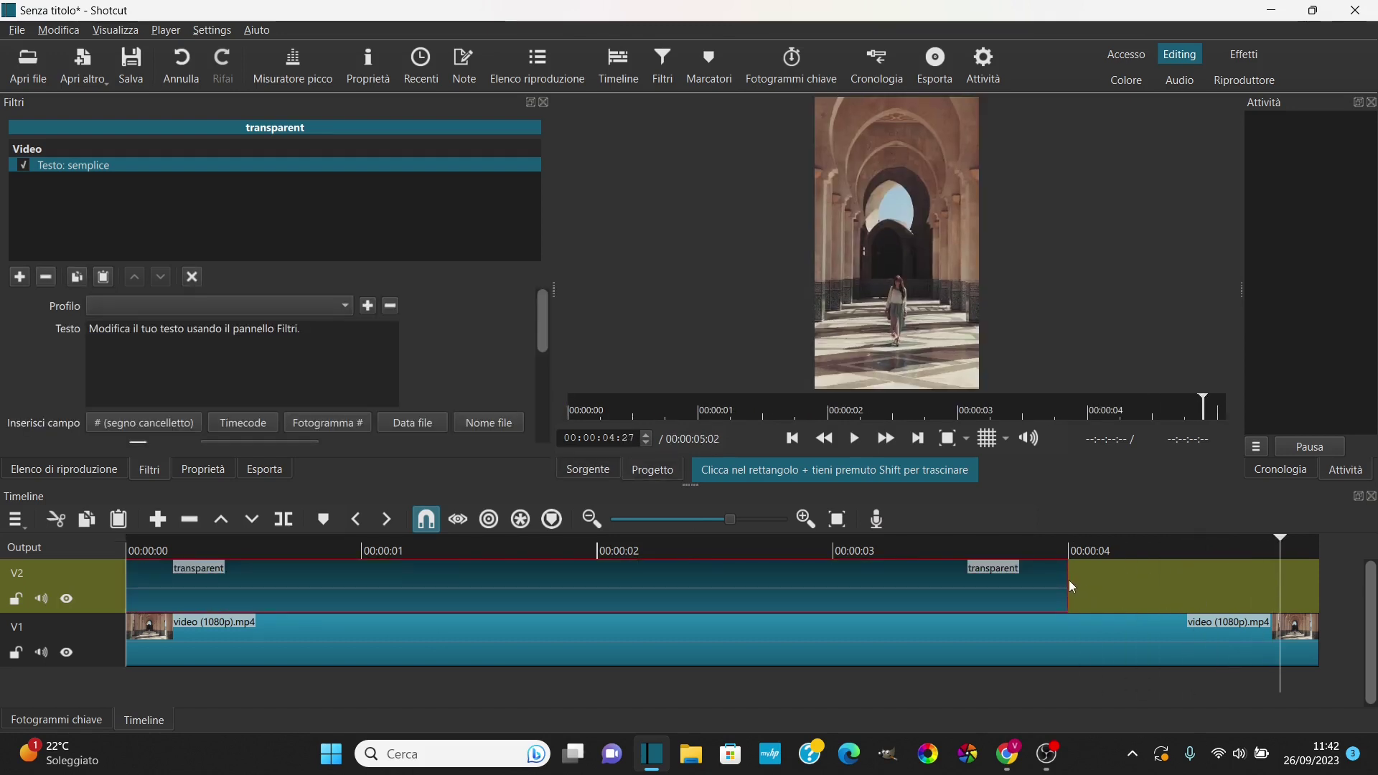
# - Extend the text clip to the end of the video clip and give it fades in and out of about one second each
pyautogui.moveTo(1069, 581); pyautogui.dragTo(1324, 570)
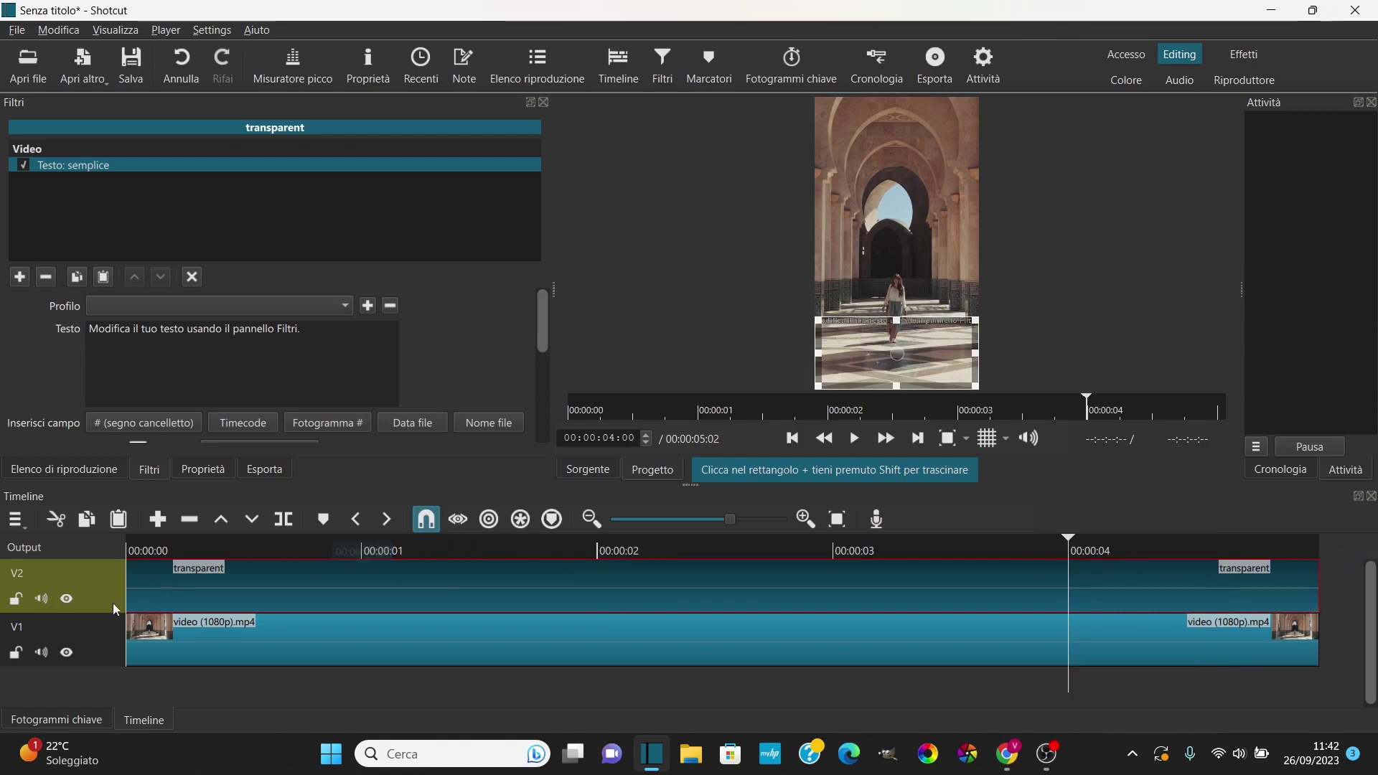
pyautogui.moveTo(130, 563); pyautogui.dragTo(359, 563)
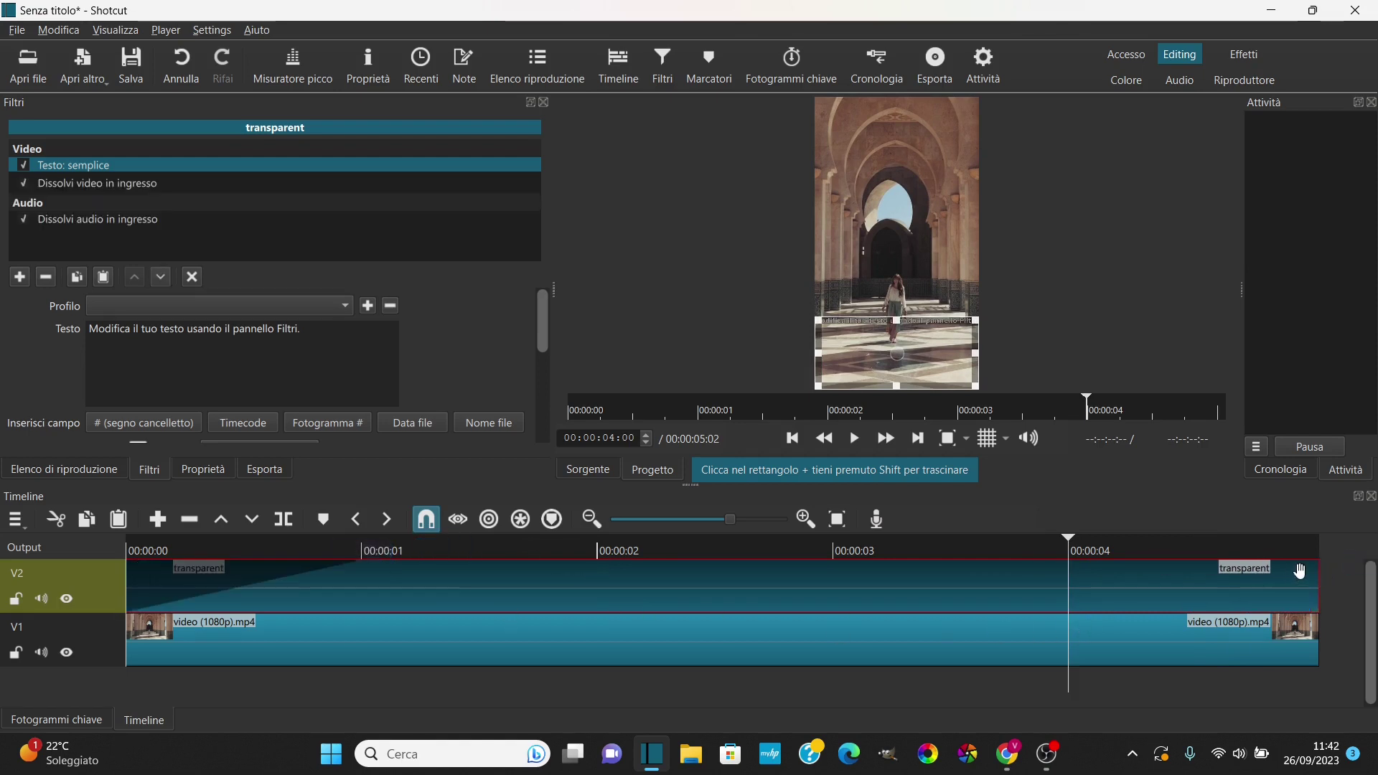
pyautogui.moveTo(1311, 565); pyautogui.dragTo(1087, 565)
# - With the playhead near the middle of the text clip, replace its placeholder text with "Portico antico"
pyautogui.click(637, 554)
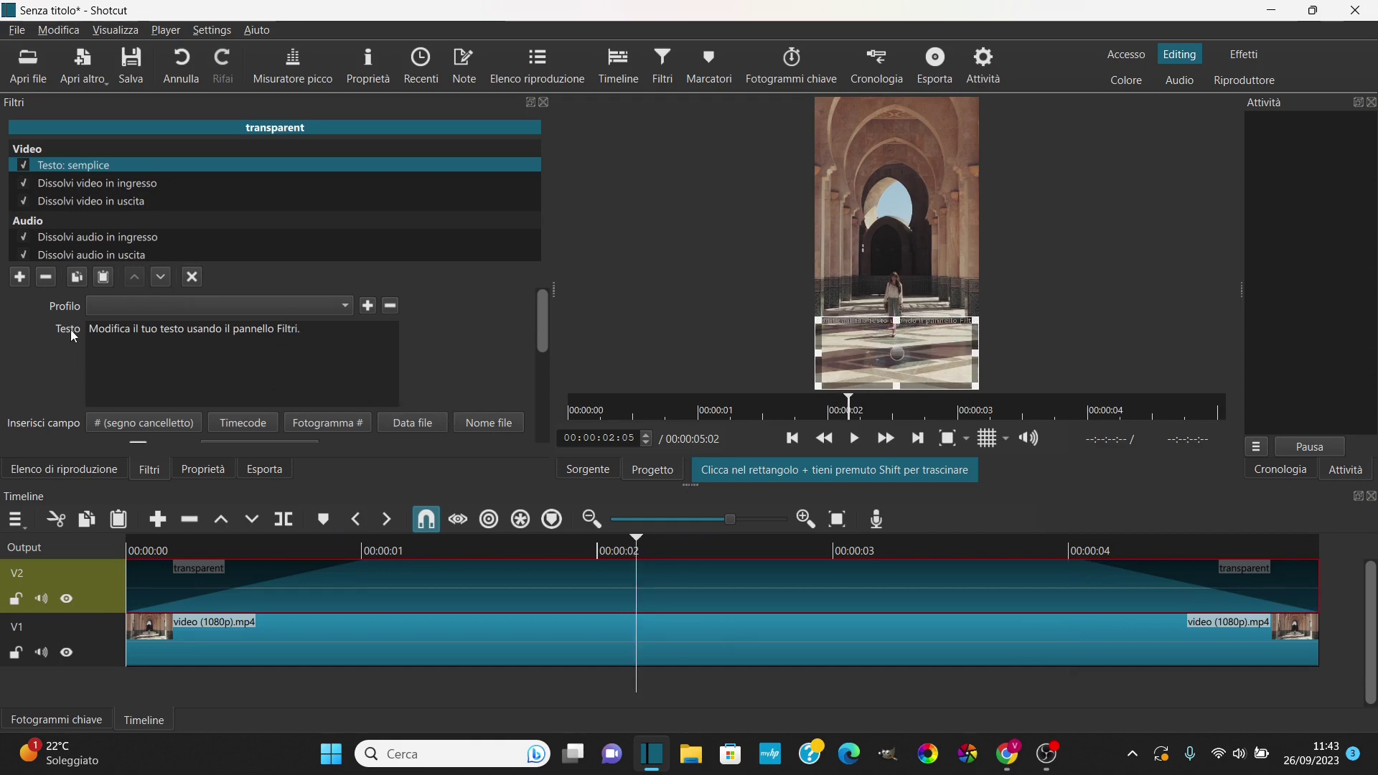
pyautogui.hotkey('ctrl', 'a')
pyautogui.write('Po')
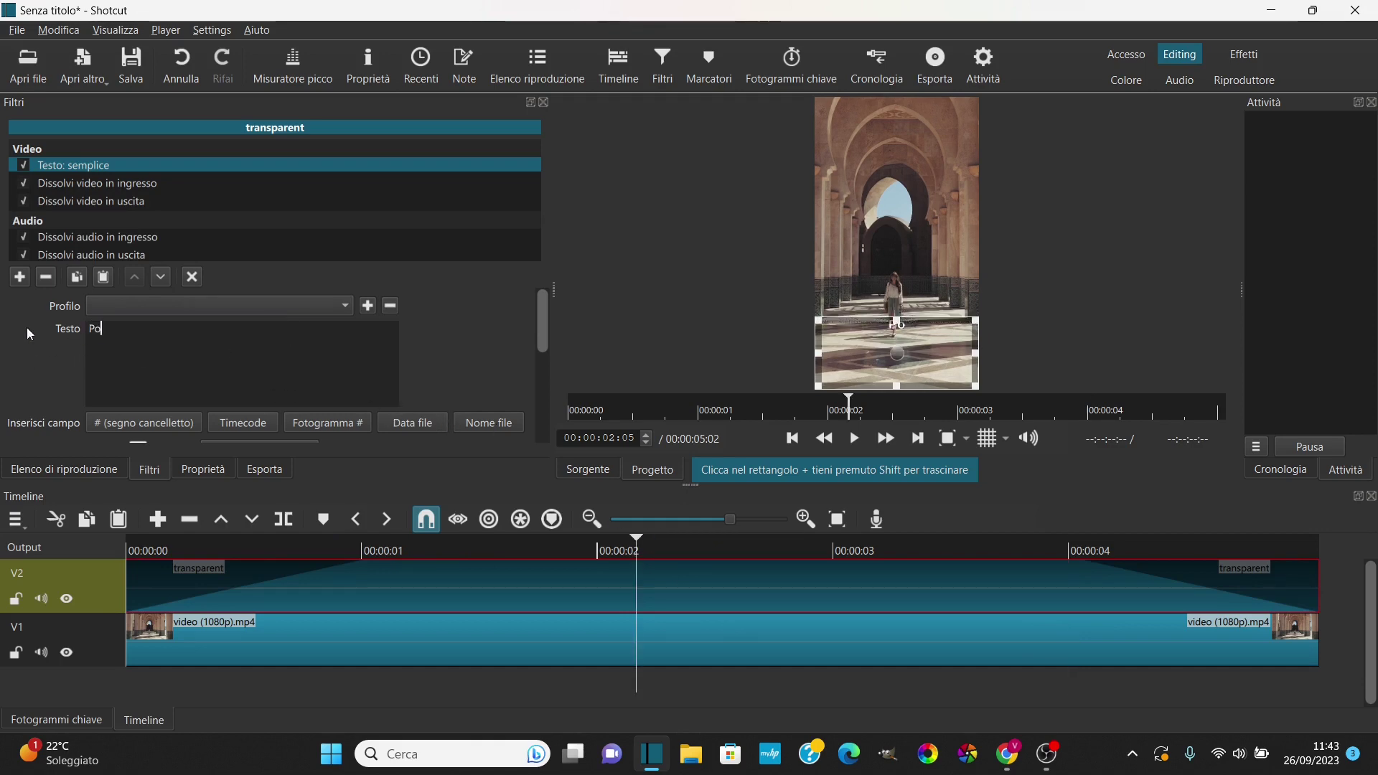
pyautogui.write('rtico antico')
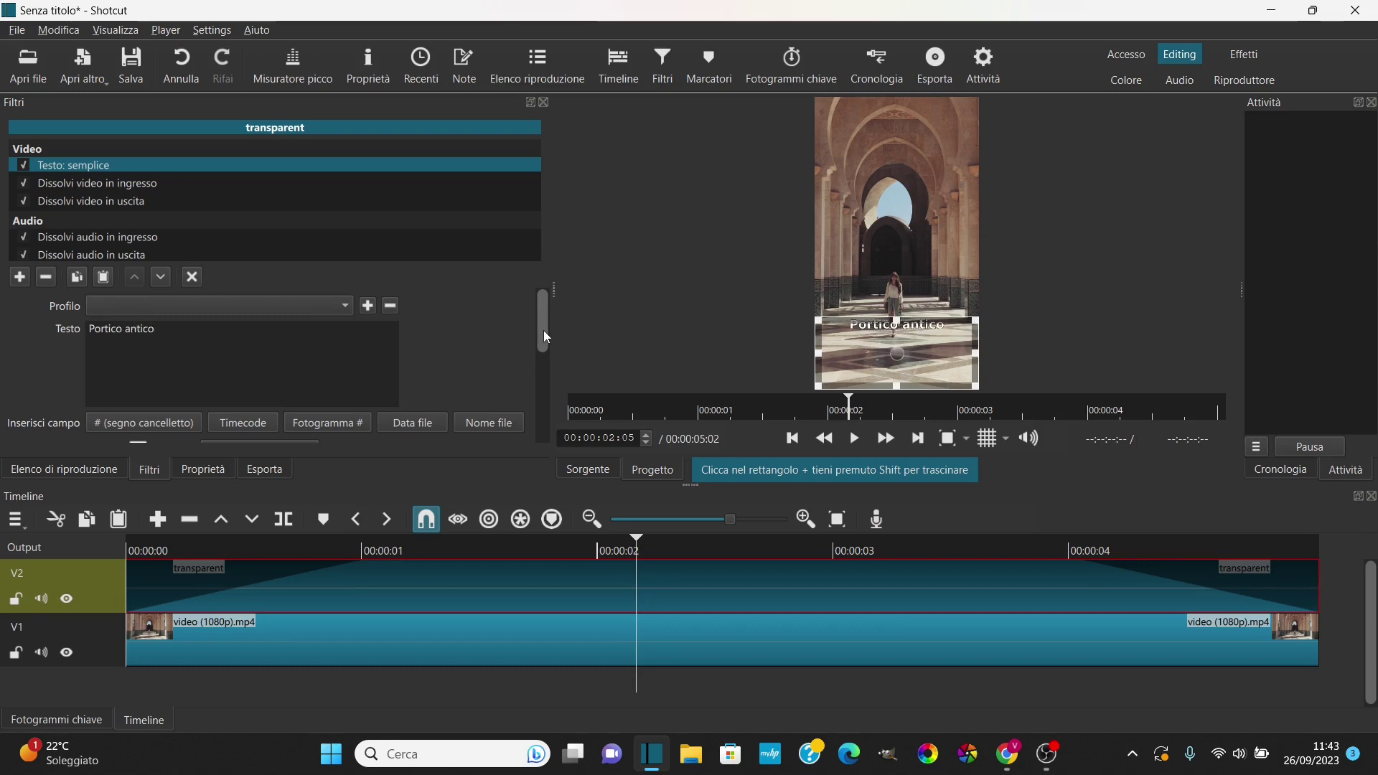
# - Set the font colour of the title text to yellow (#ffff00)
pyautogui.moveTo(546, 337); pyautogui.dragTo(545, 378)
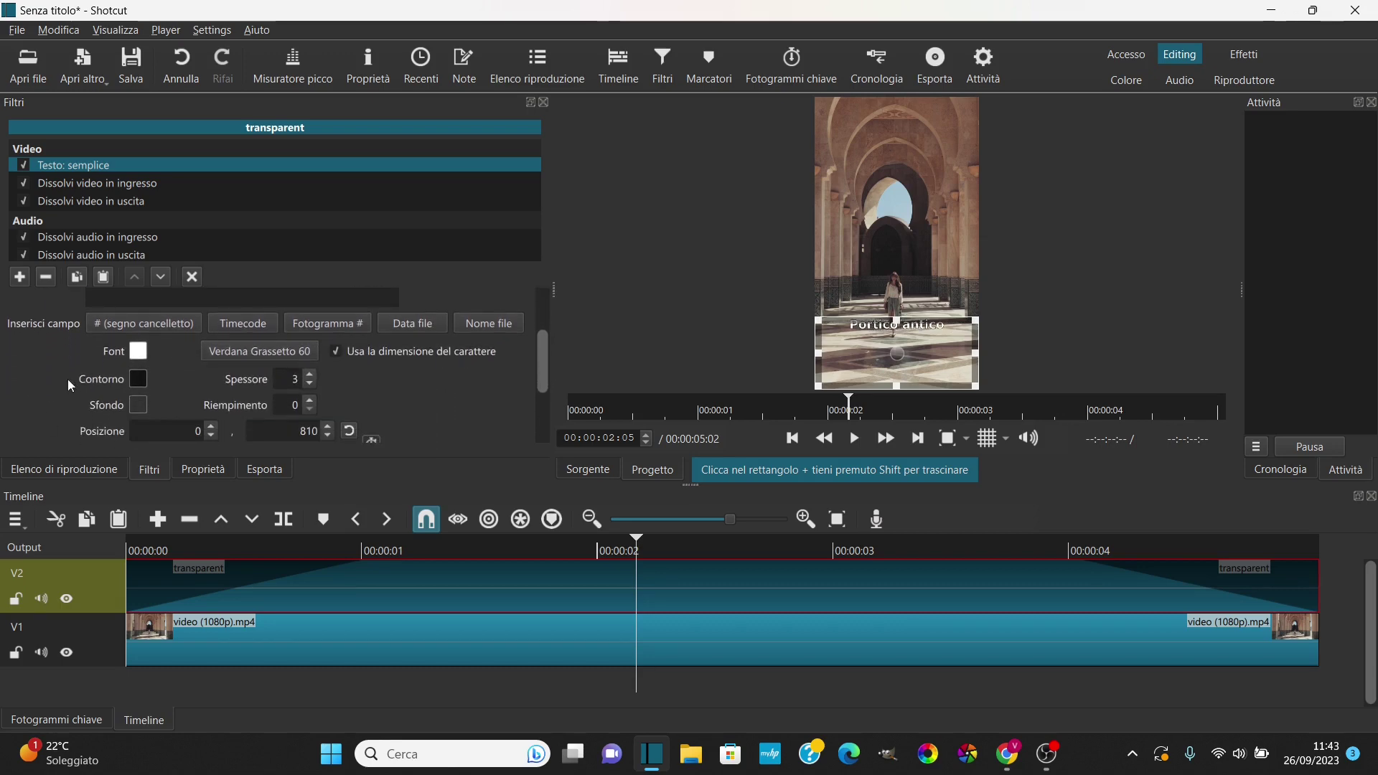
pyautogui.click(138, 351)
pyautogui.click(644, 263)
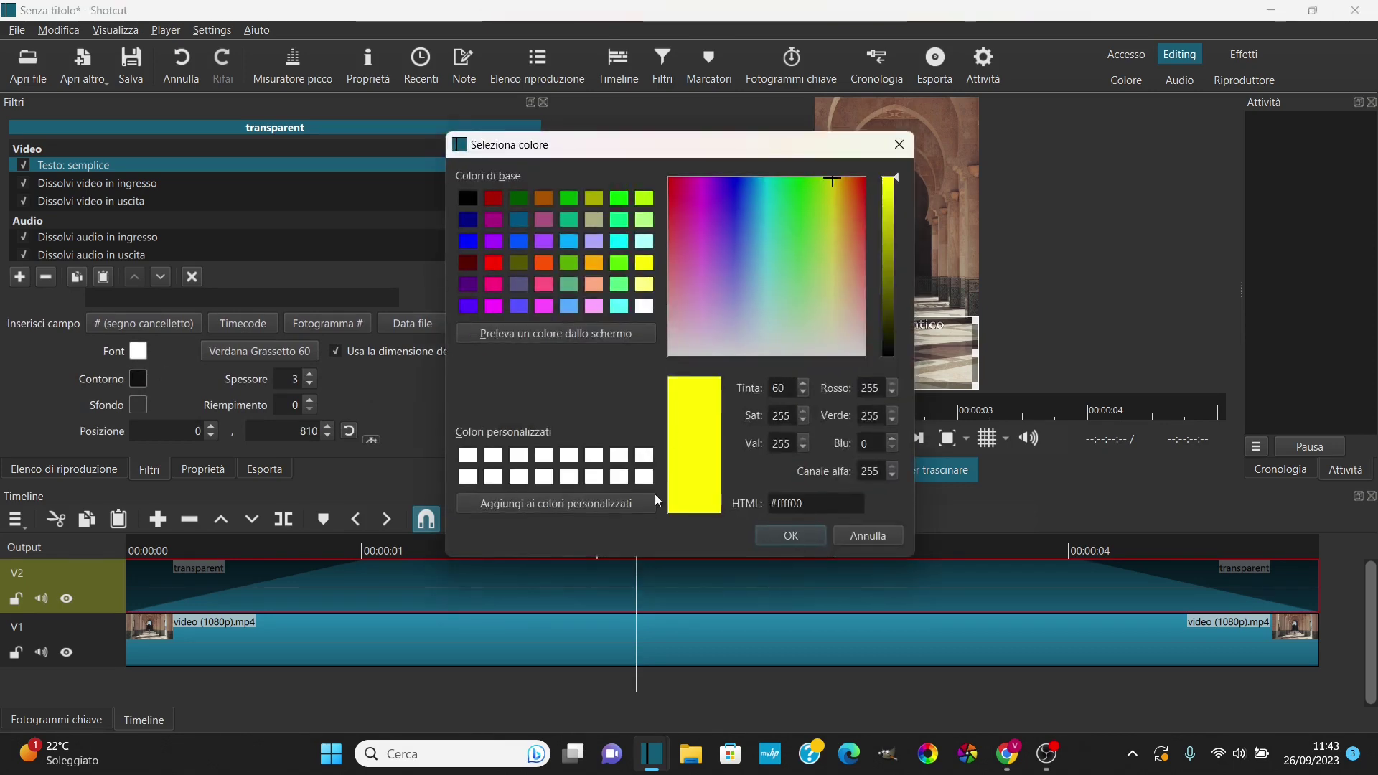
pyautogui.click(791, 536)
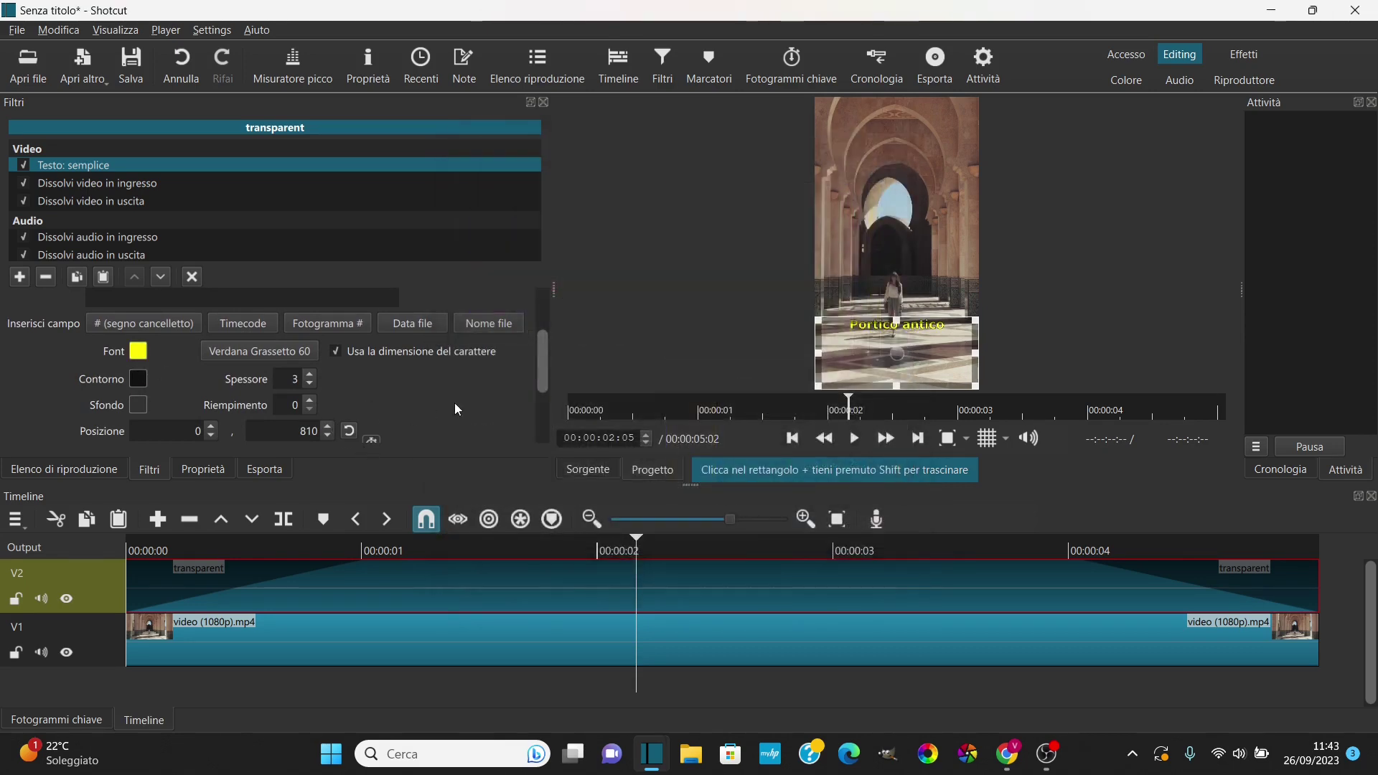
# - Set the title's font to Tahoma Grassetto at size 72
pyautogui.click(265, 350)
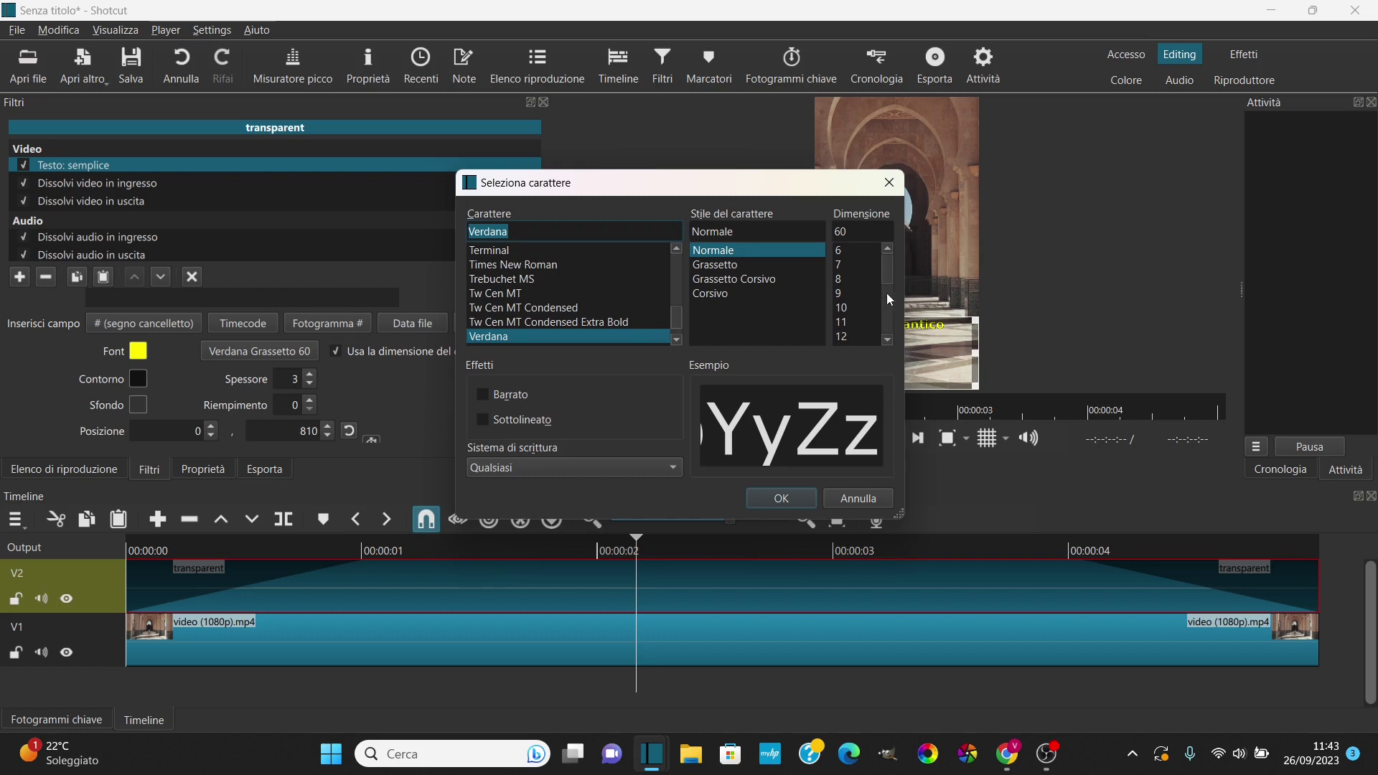
pyautogui.scroll(-4, 886, 293)
pyautogui.click(841, 336)
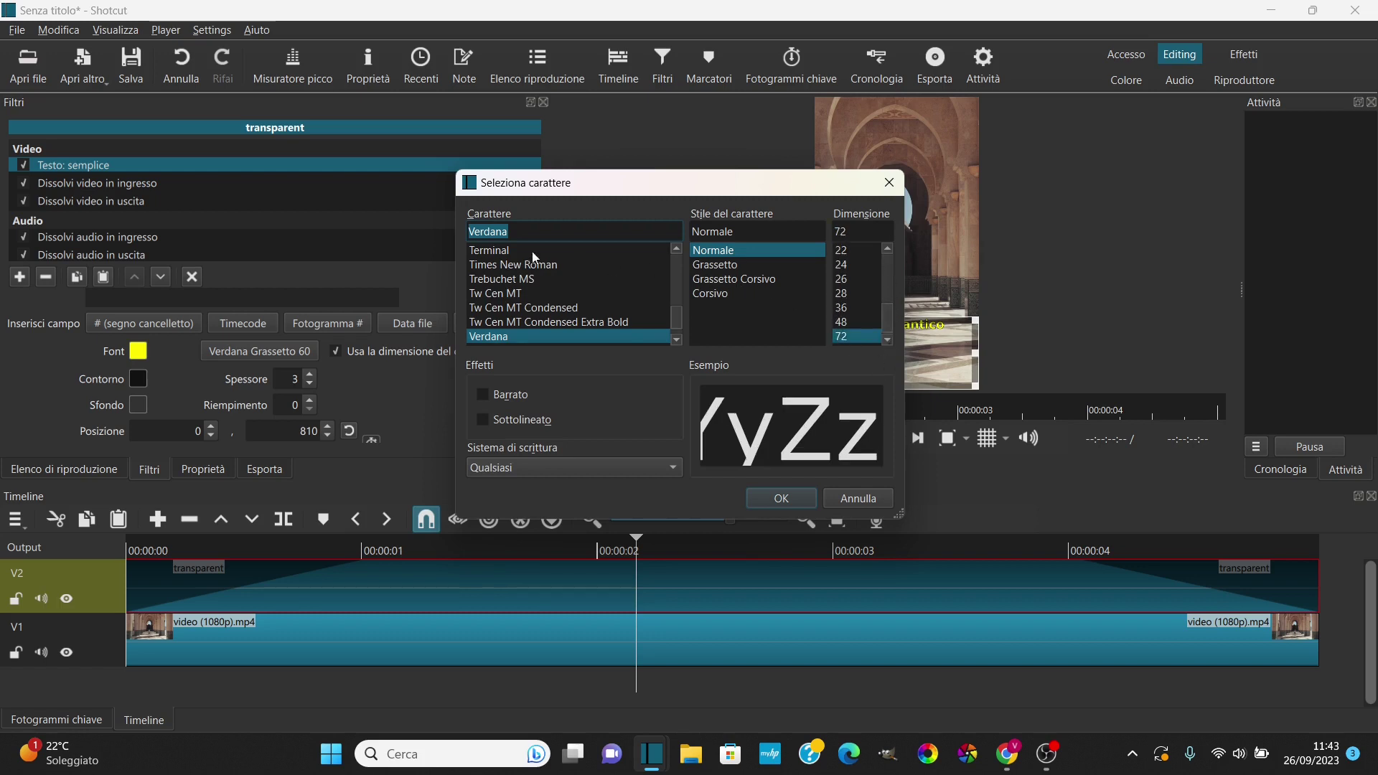
pyautogui.click(515, 267)
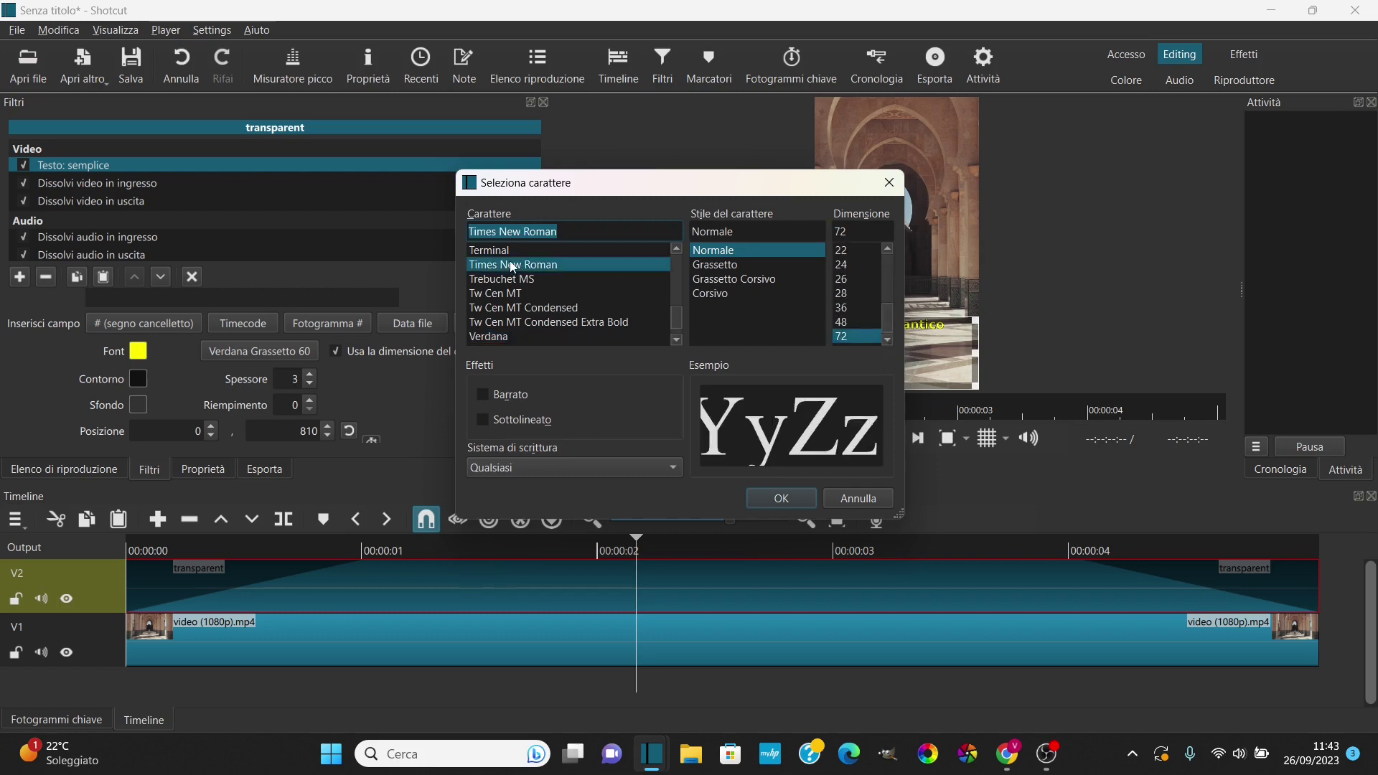
pyautogui.click(506, 280)
pyautogui.scroll(1, 512, 267)
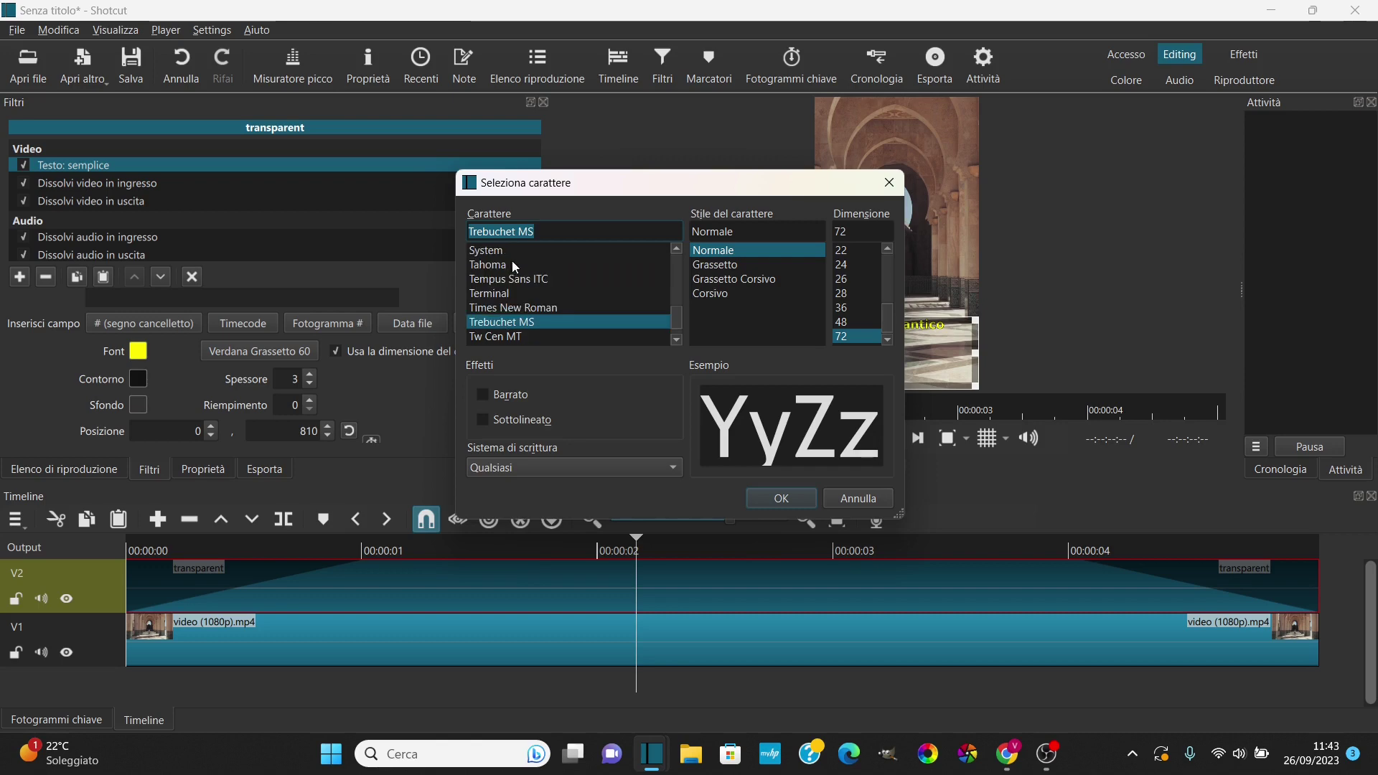
pyautogui.click(502, 266)
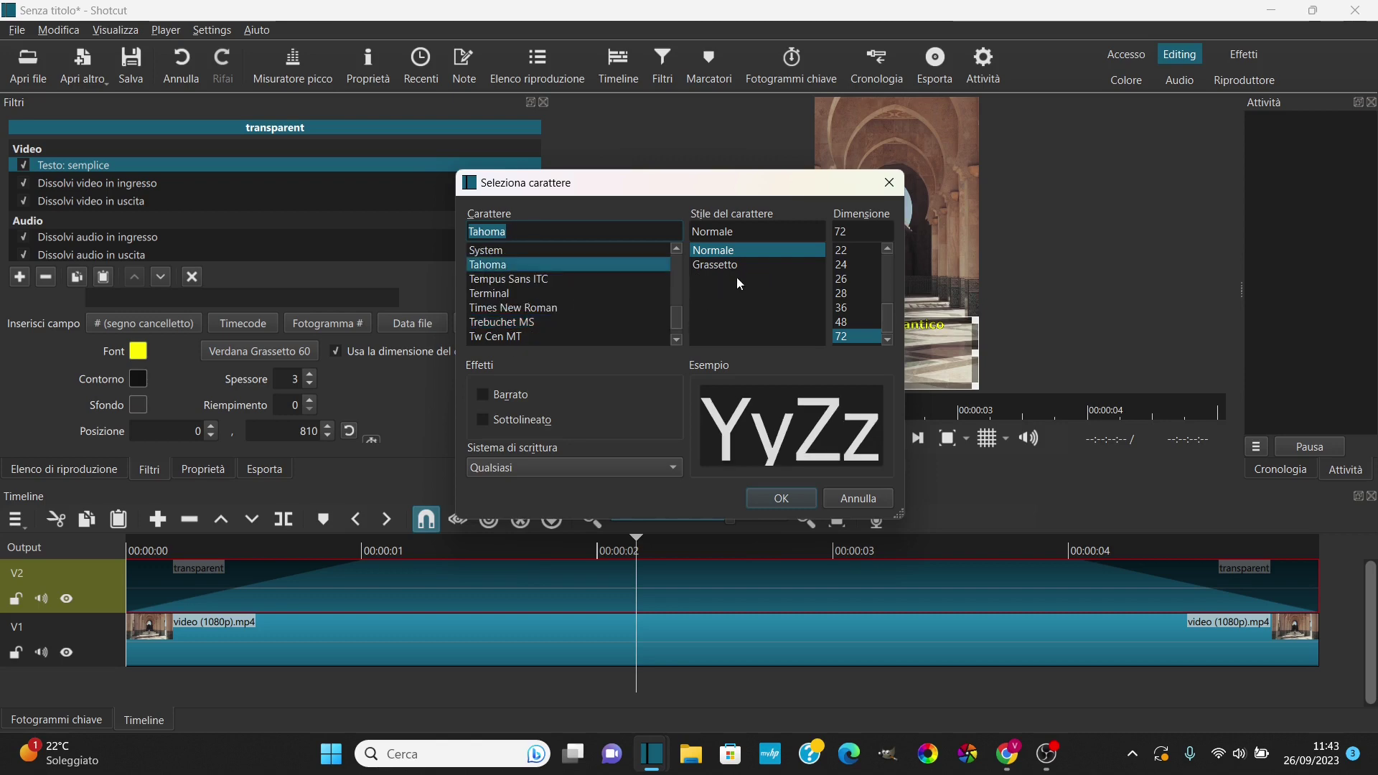
pyautogui.click(718, 265)
pyautogui.click(783, 497)
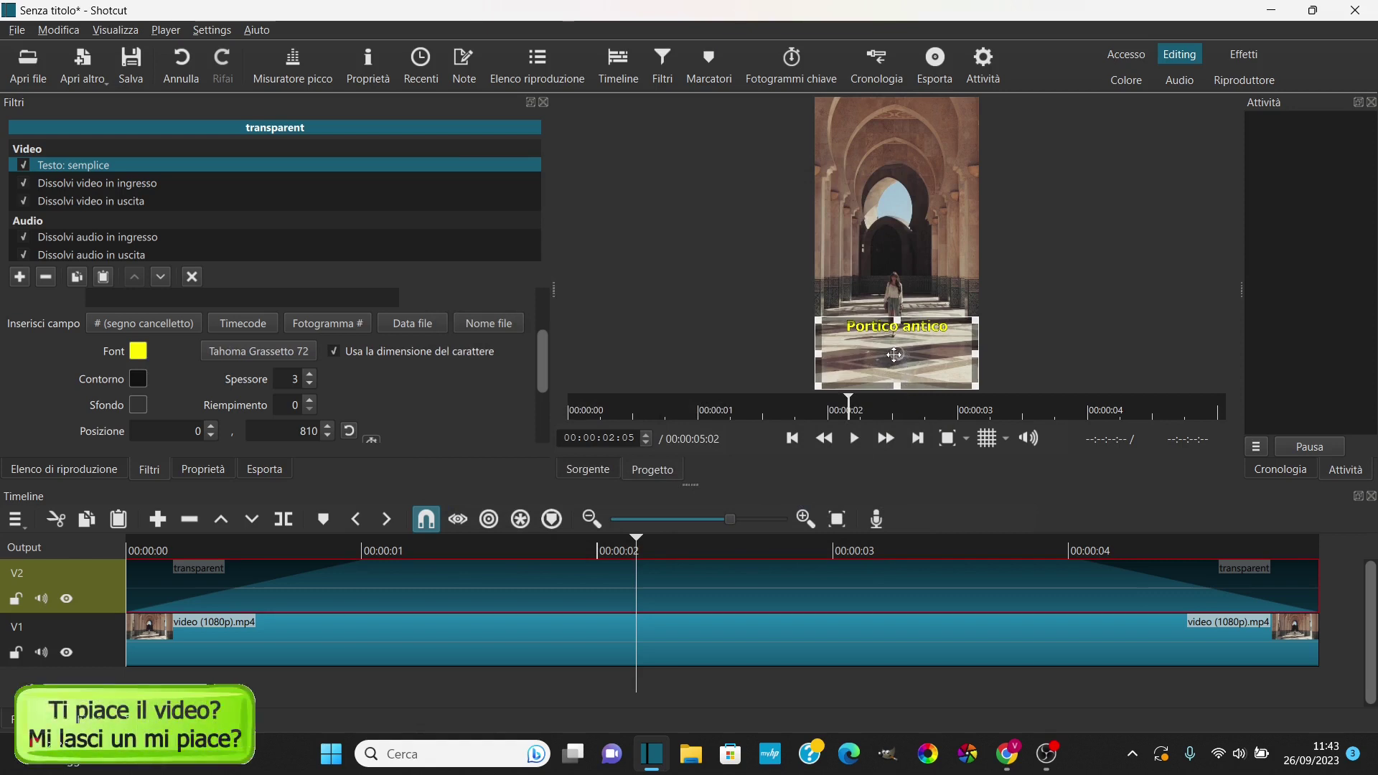
# - Move the title's text box up to the middle of the frame, at about -6, 538, and select the video clip on V1
pyautogui.moveTo(894, 355); pyautogui.dragTo(898, 299)
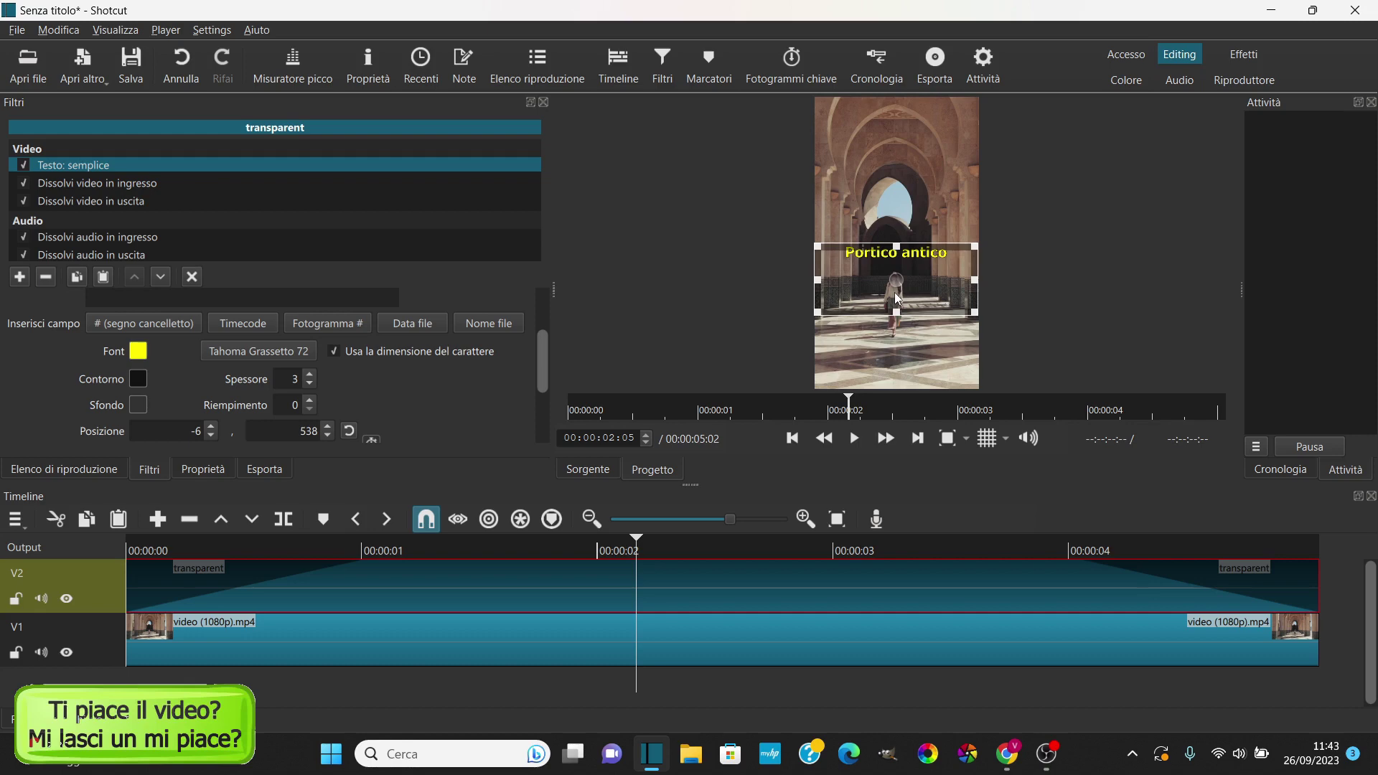
pyautogui.click(479, 637)
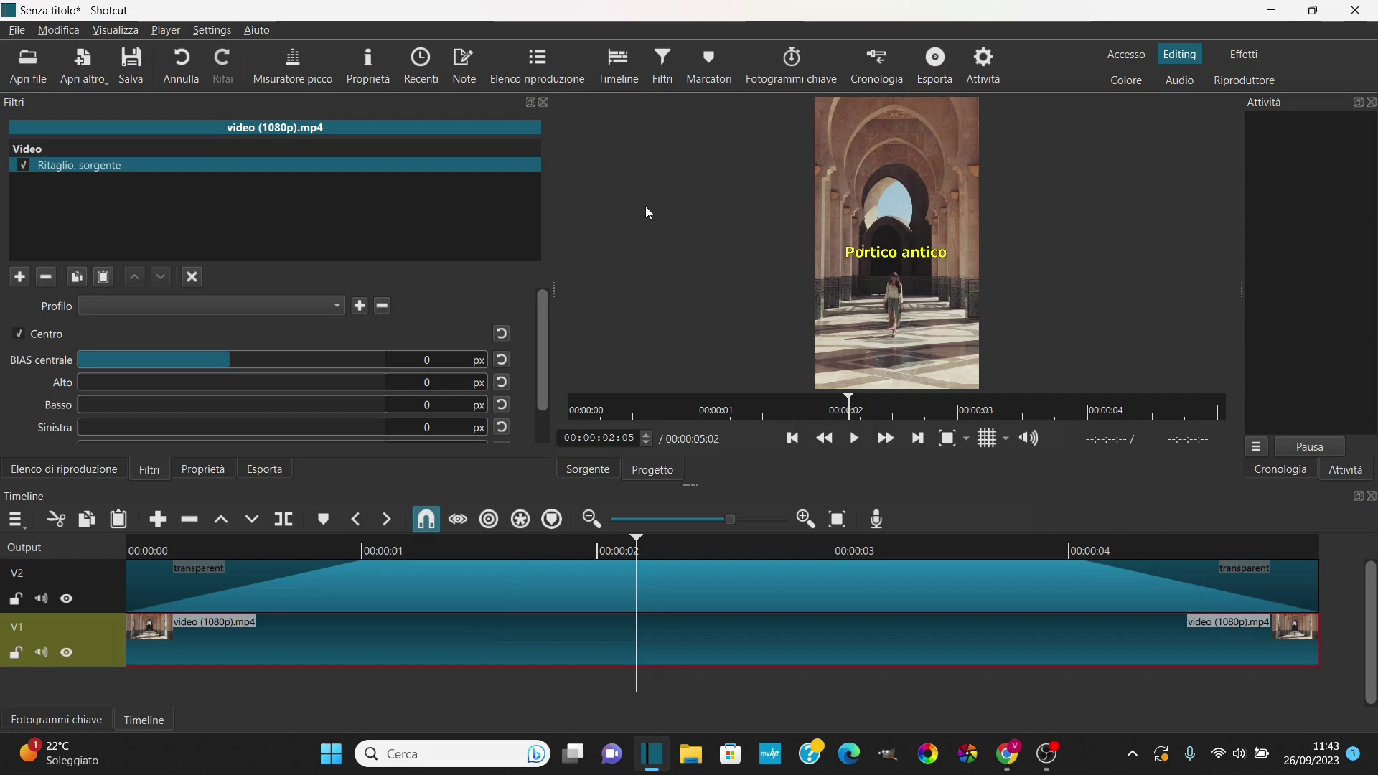
# - Open the advanced video export settings and check the resolution, aspect ratio and frame rate
pyautogui.click(15, 32)
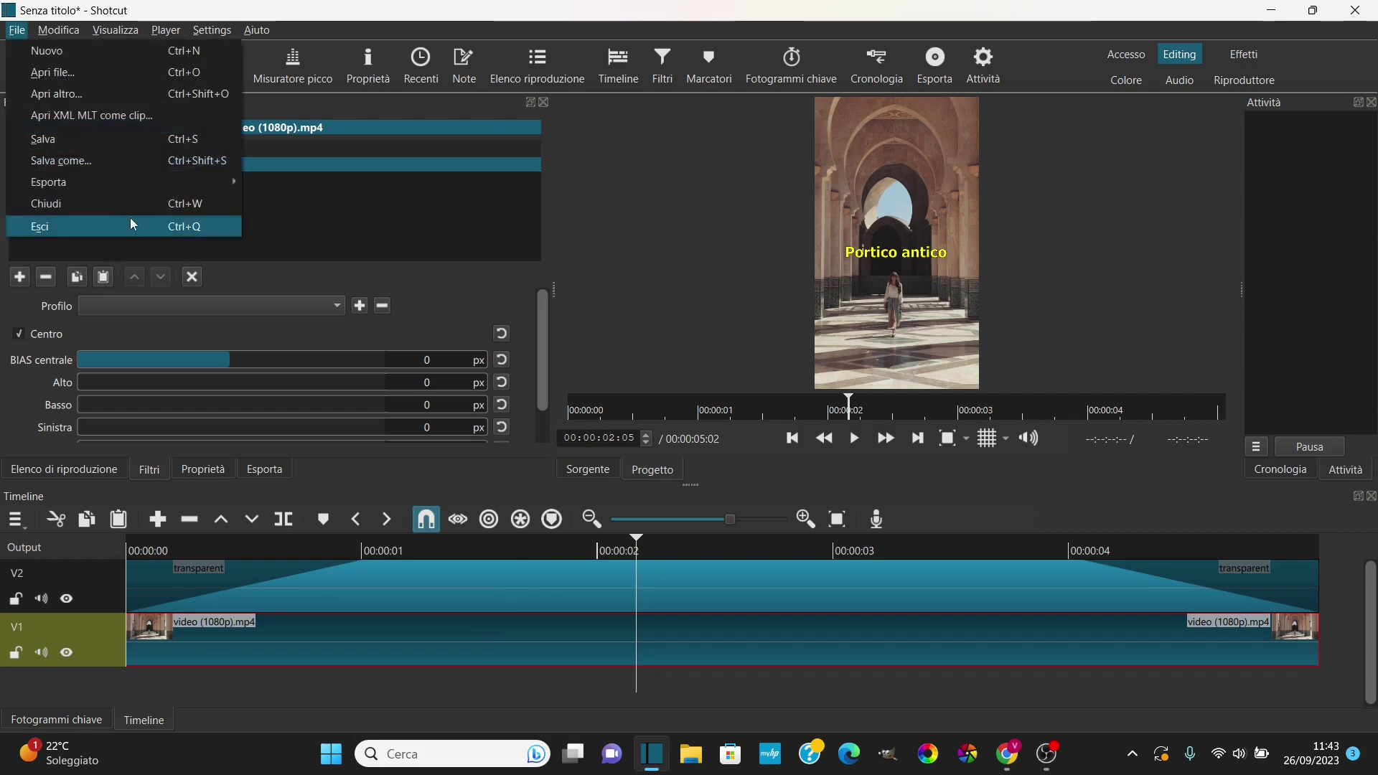
pyautogui.moveTo(43, 183)
pyautogui.click(357, 210)
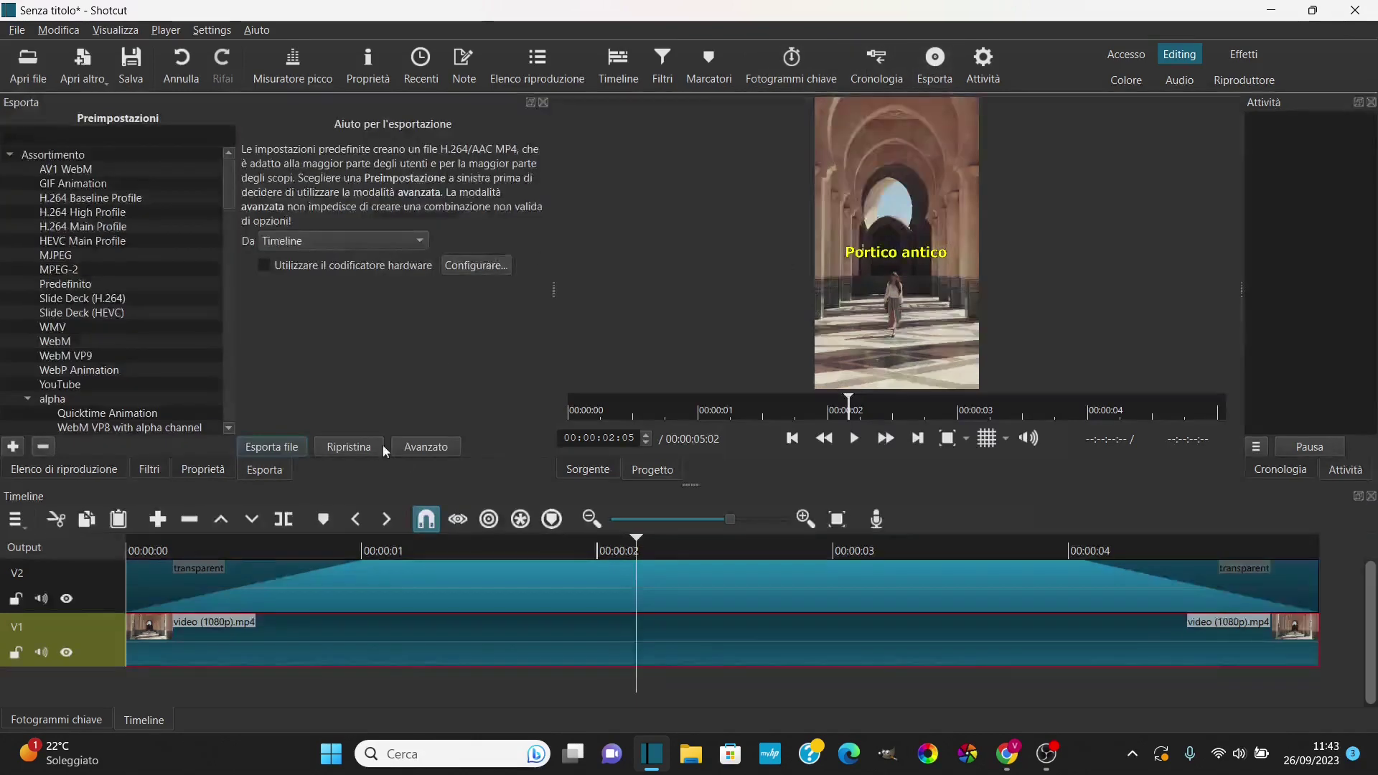
pyautogui.click(433, 449)
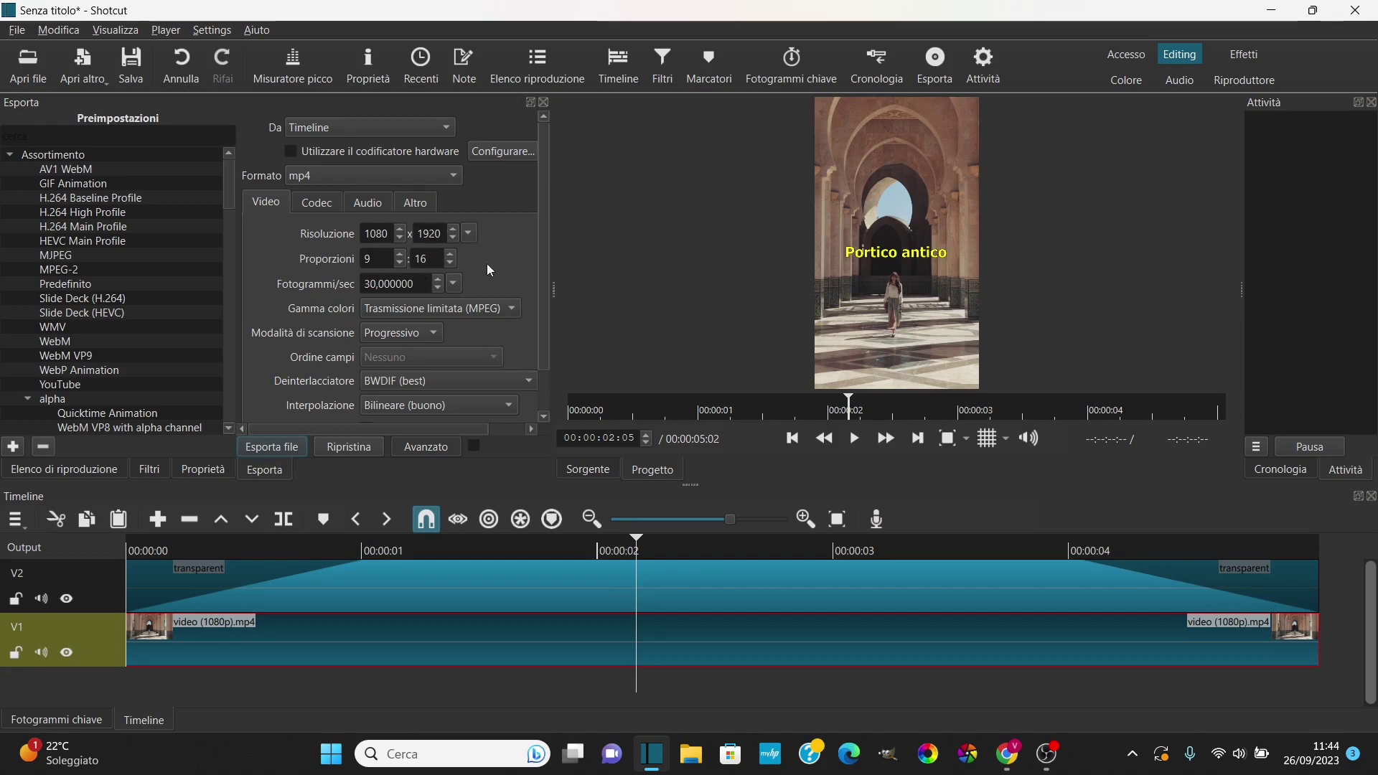
# - Preview the titled video from about 00:00:01:18 and return the playhead to the start of the timeline
pyautogui.click(504, 547)
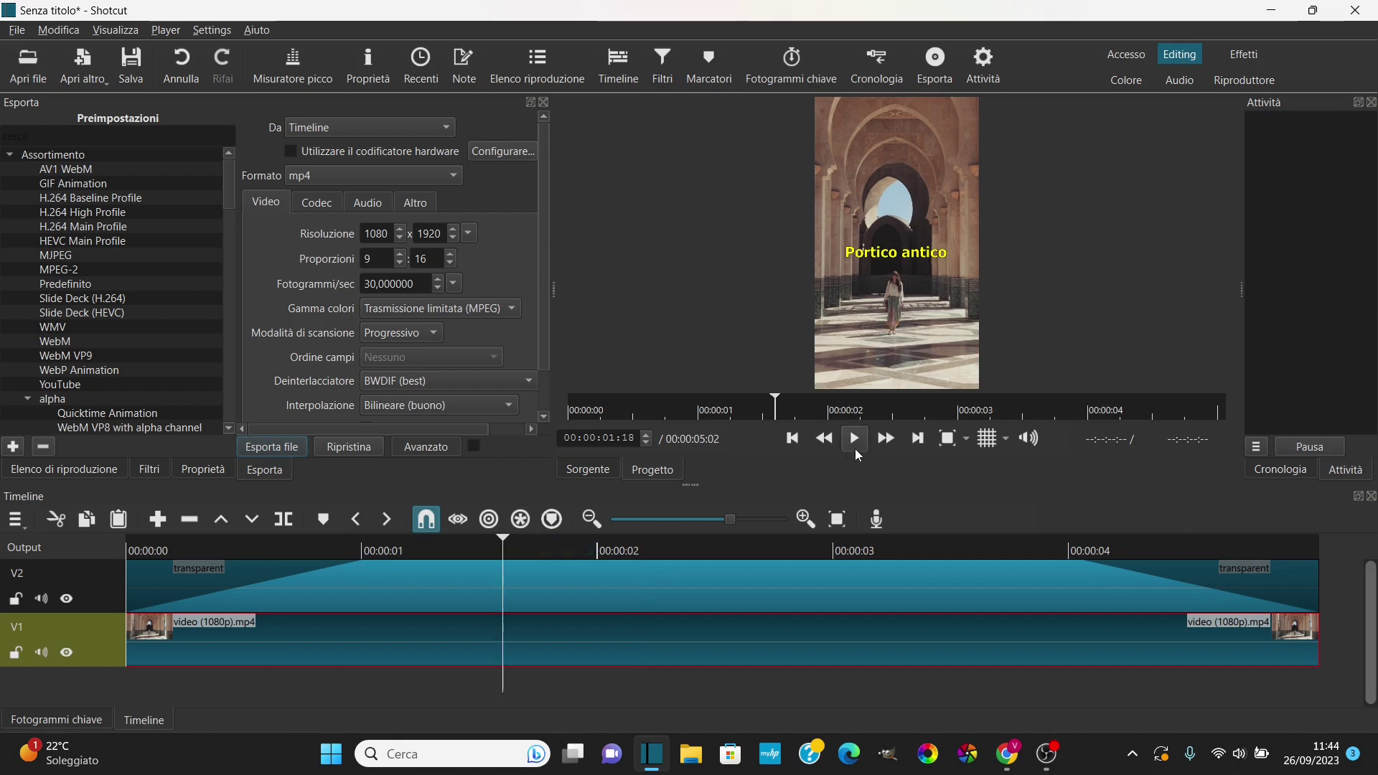
pyautogui.click(854, 439)
pyautogui.click(855, 439)
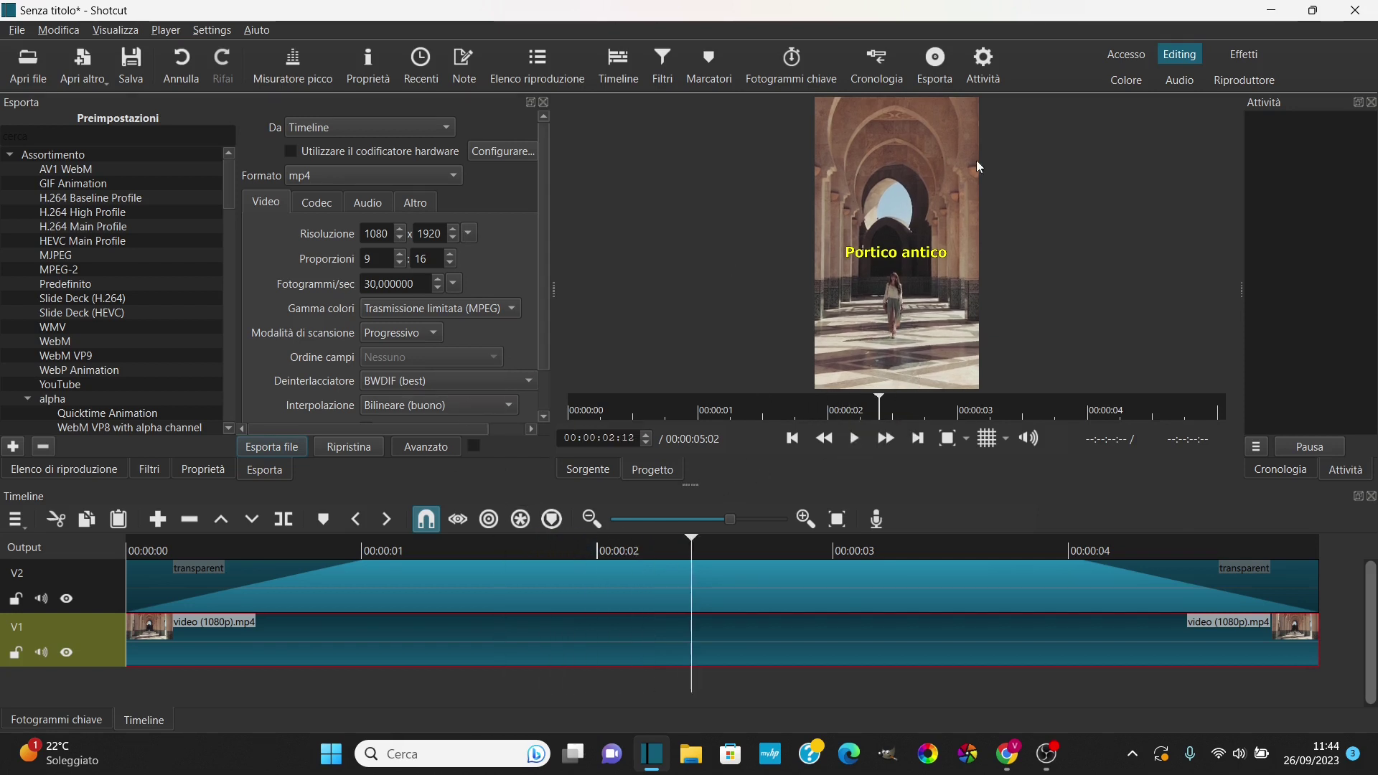
pyautogui.click(793, 438)
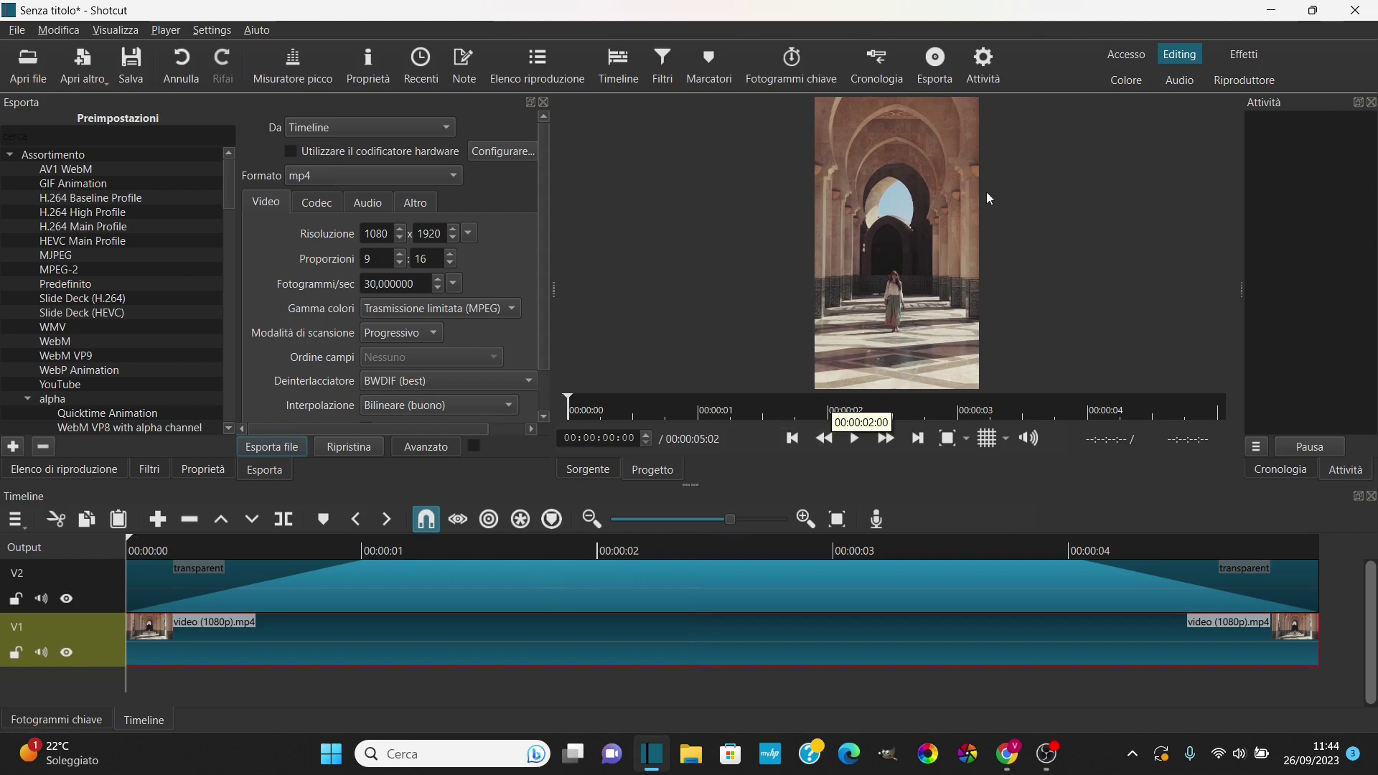
# - Export the timeline as an mp4 file named "portico" in the Video folder
pyautogui.click(277, 449)
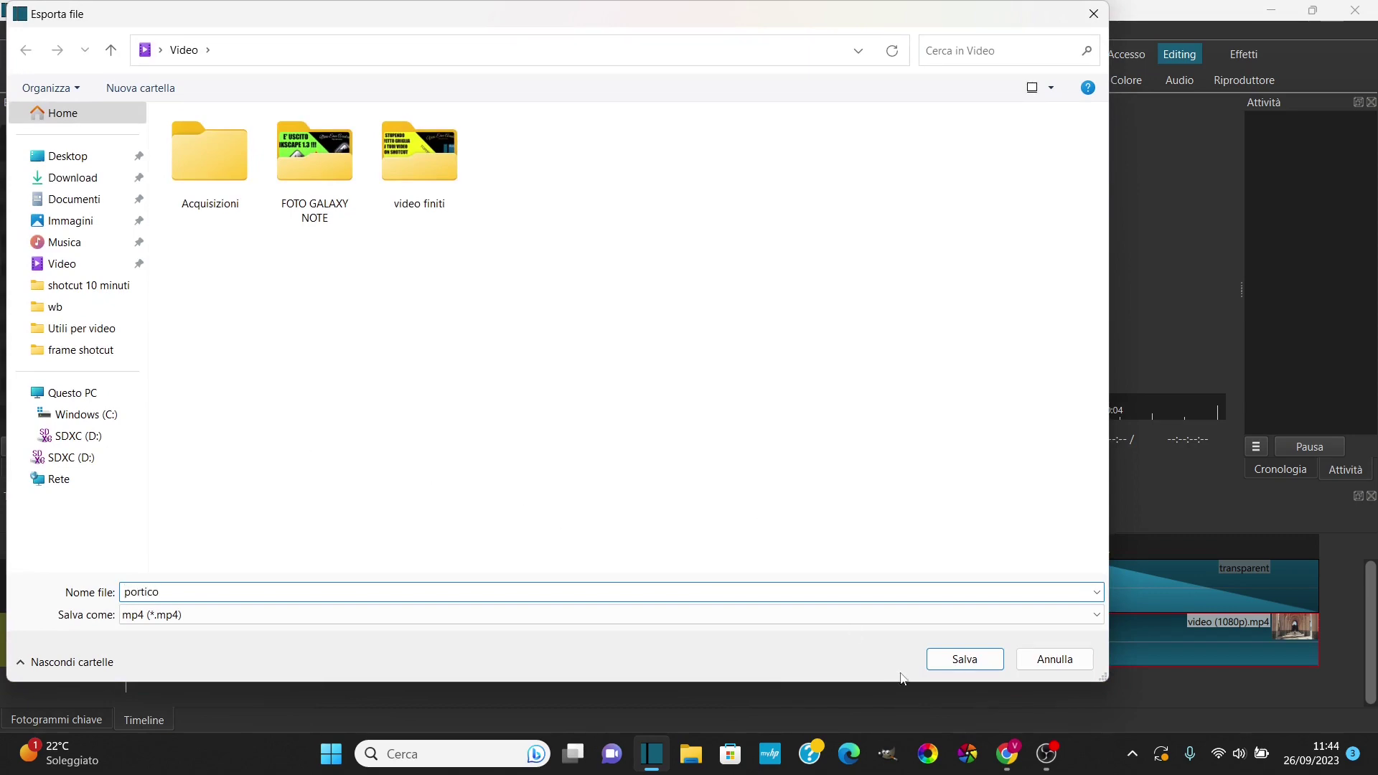
pyautogui.click(969, 659)
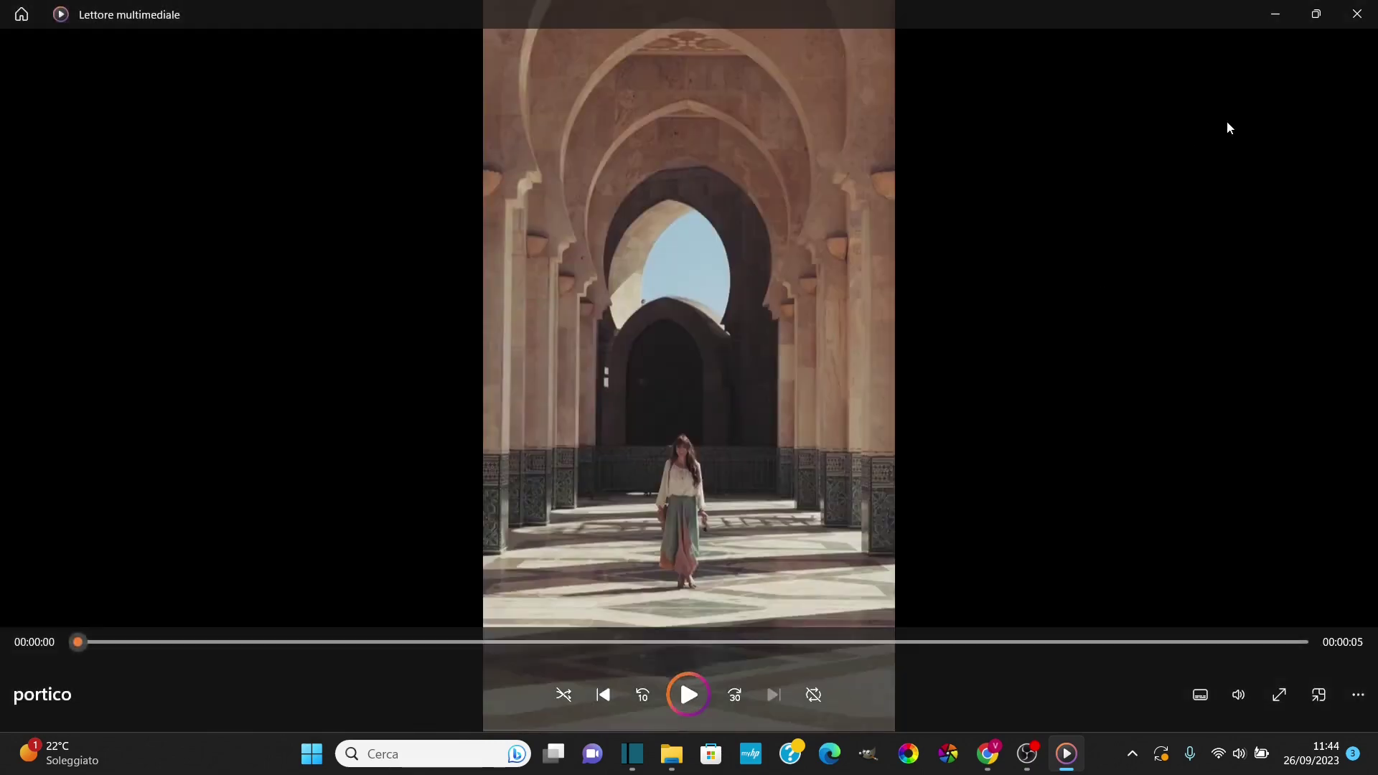
# - Check the properties of the exported portico video in the media player, and return to Shotcut with the player and folder closed
pyautogui.rightClick(713, 425)
pyautogui.click(796, 504)
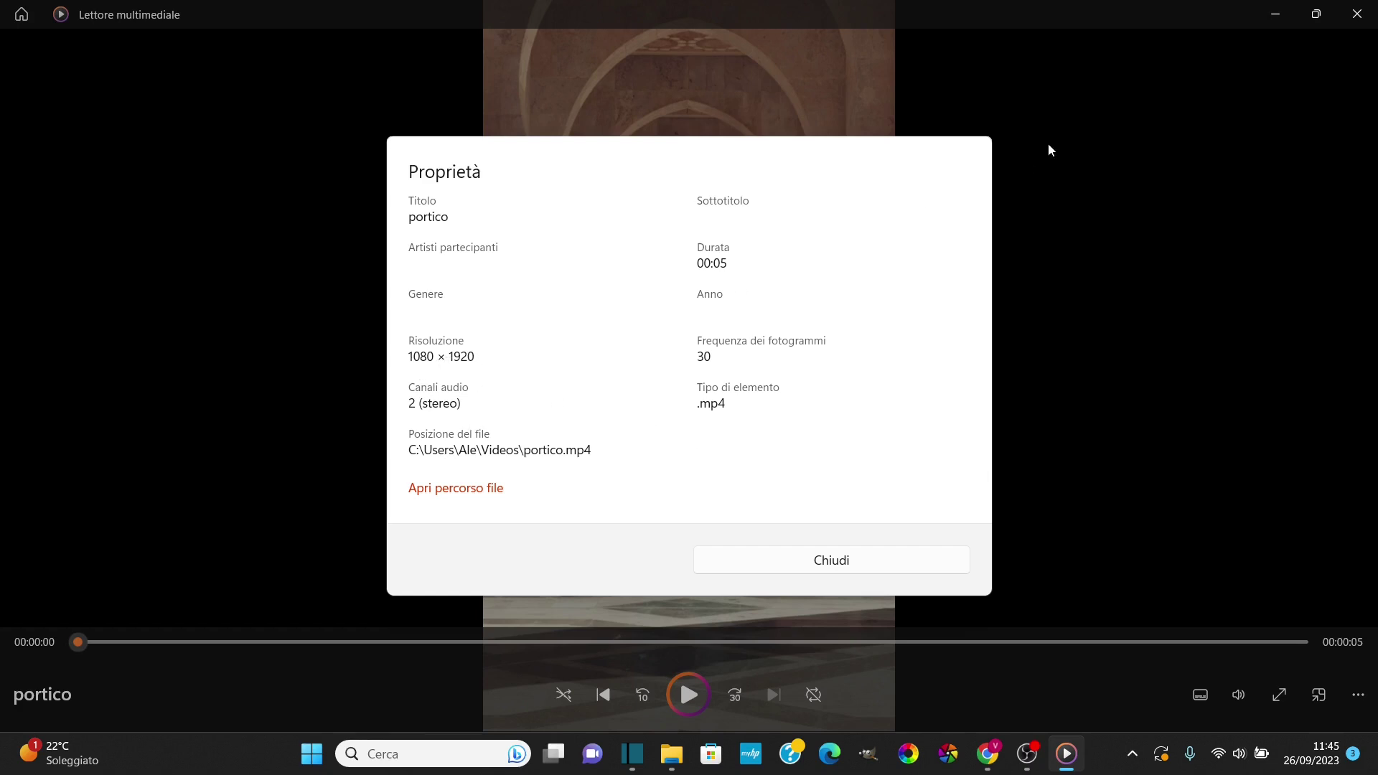
pyautogui.click(830, 561)
pyautogui.click(1357, 13)
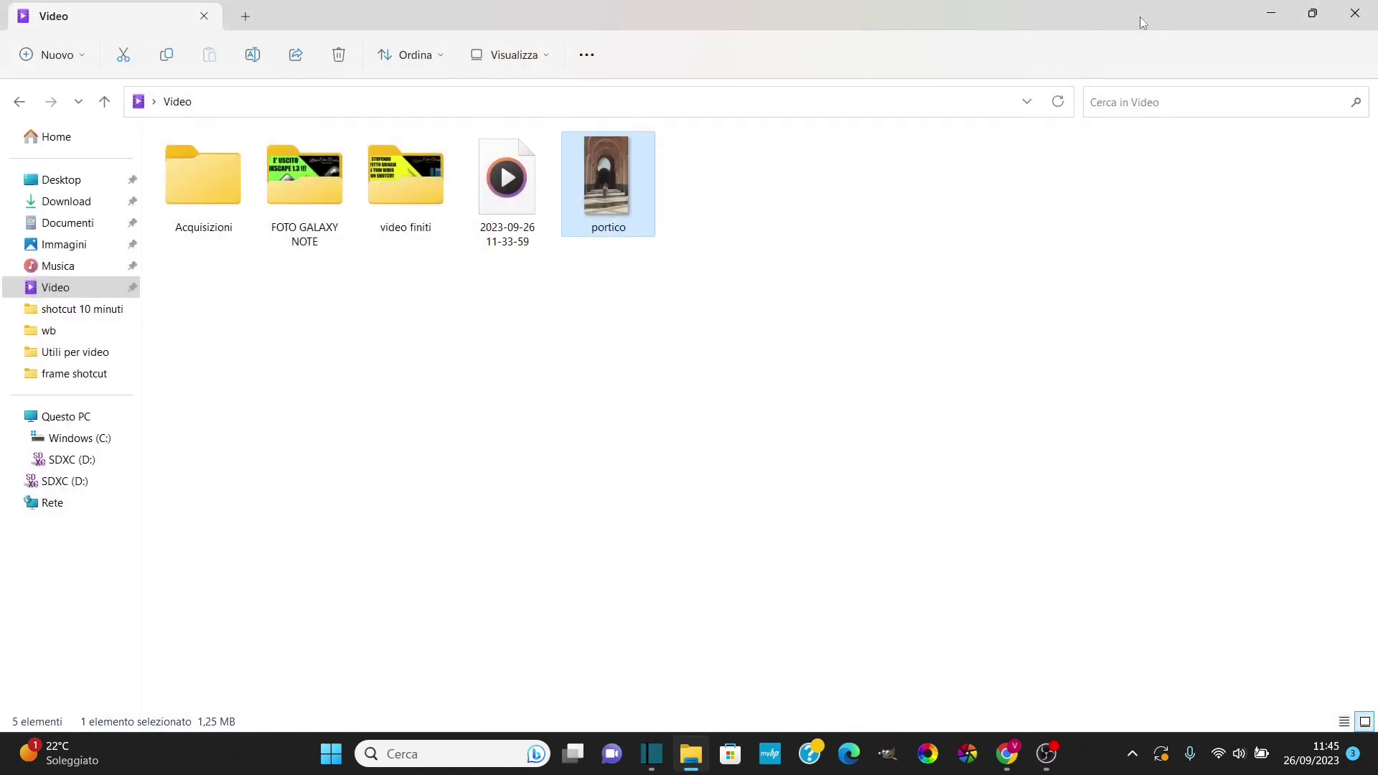
pyautogui.click(1355, 13)
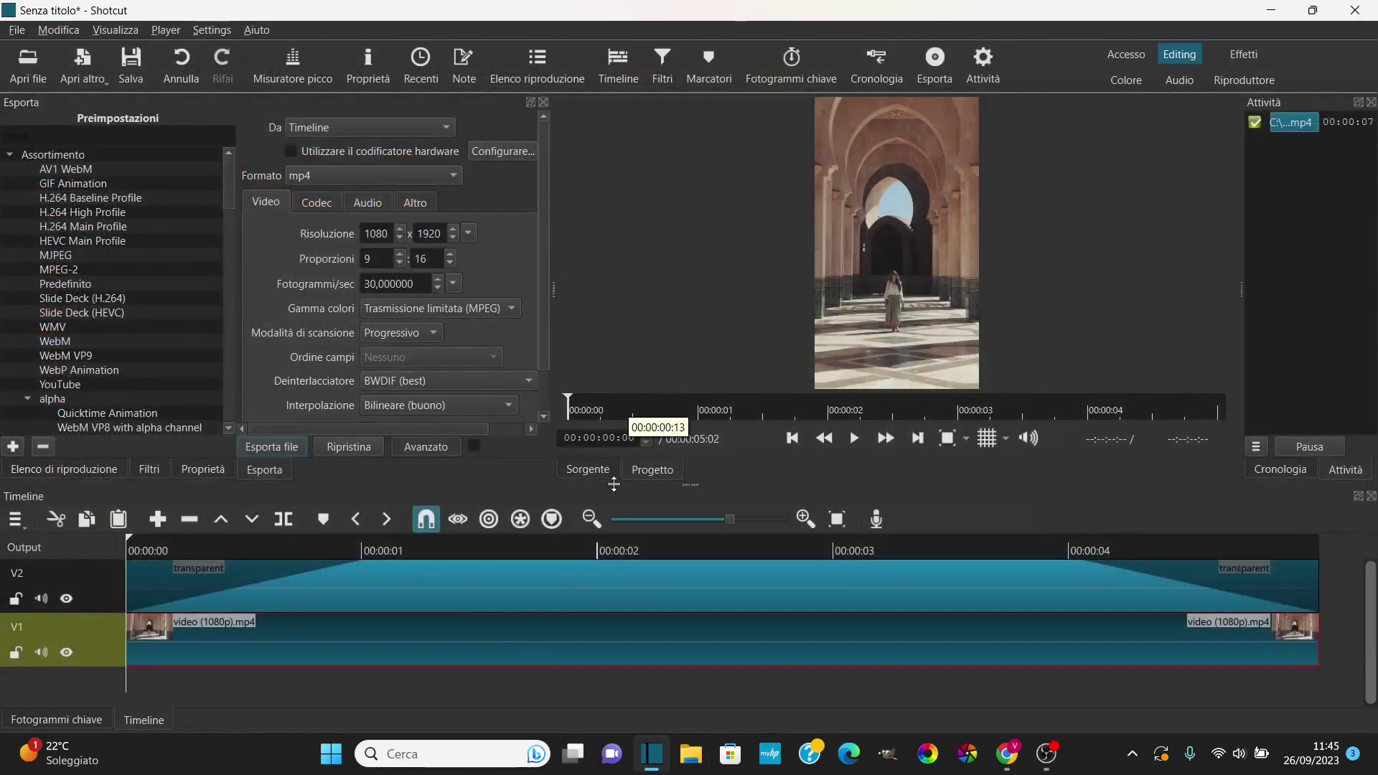
# - Replace the video clip's "Ritaglio: sorgente" filter with "Dimensione, Posizione & Rotazione"
pyautogui.click(147, 471)
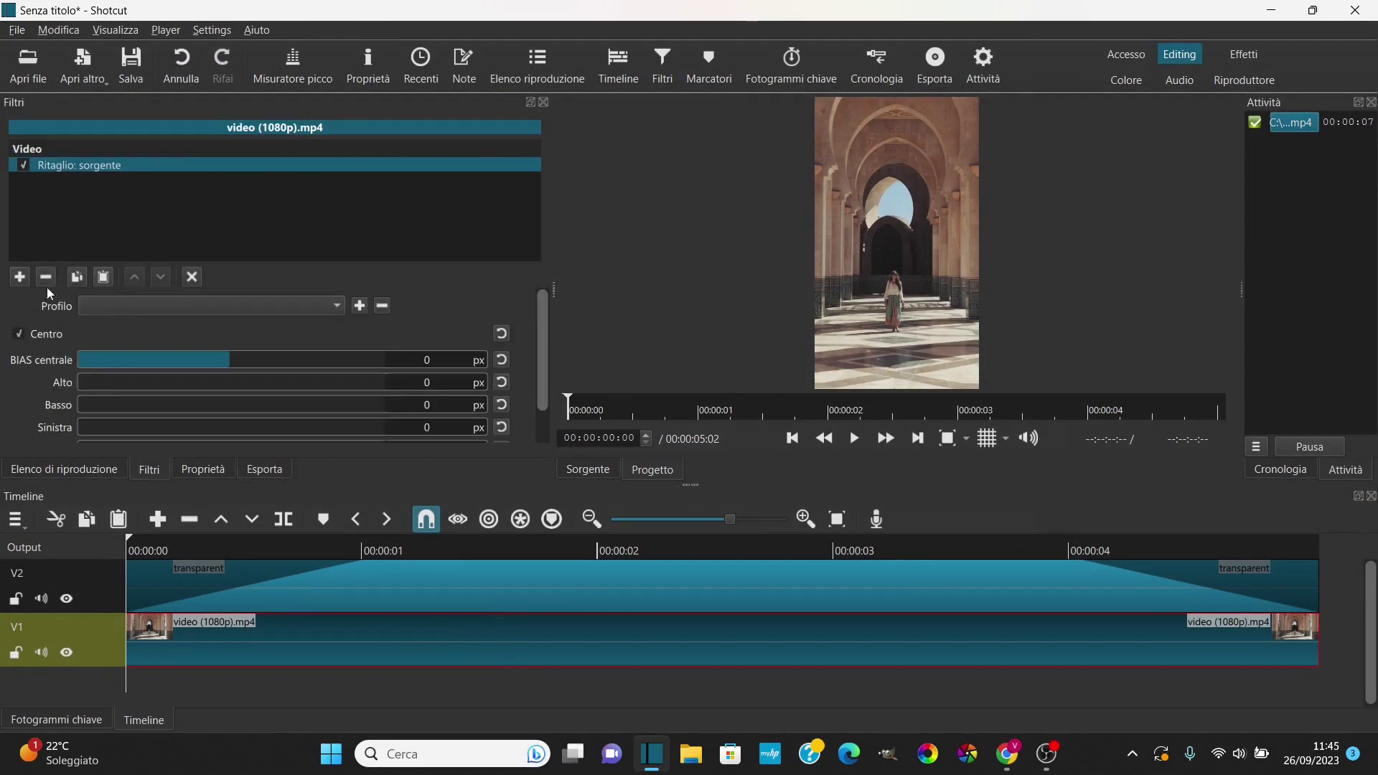
pyautogui.click(46, 280)
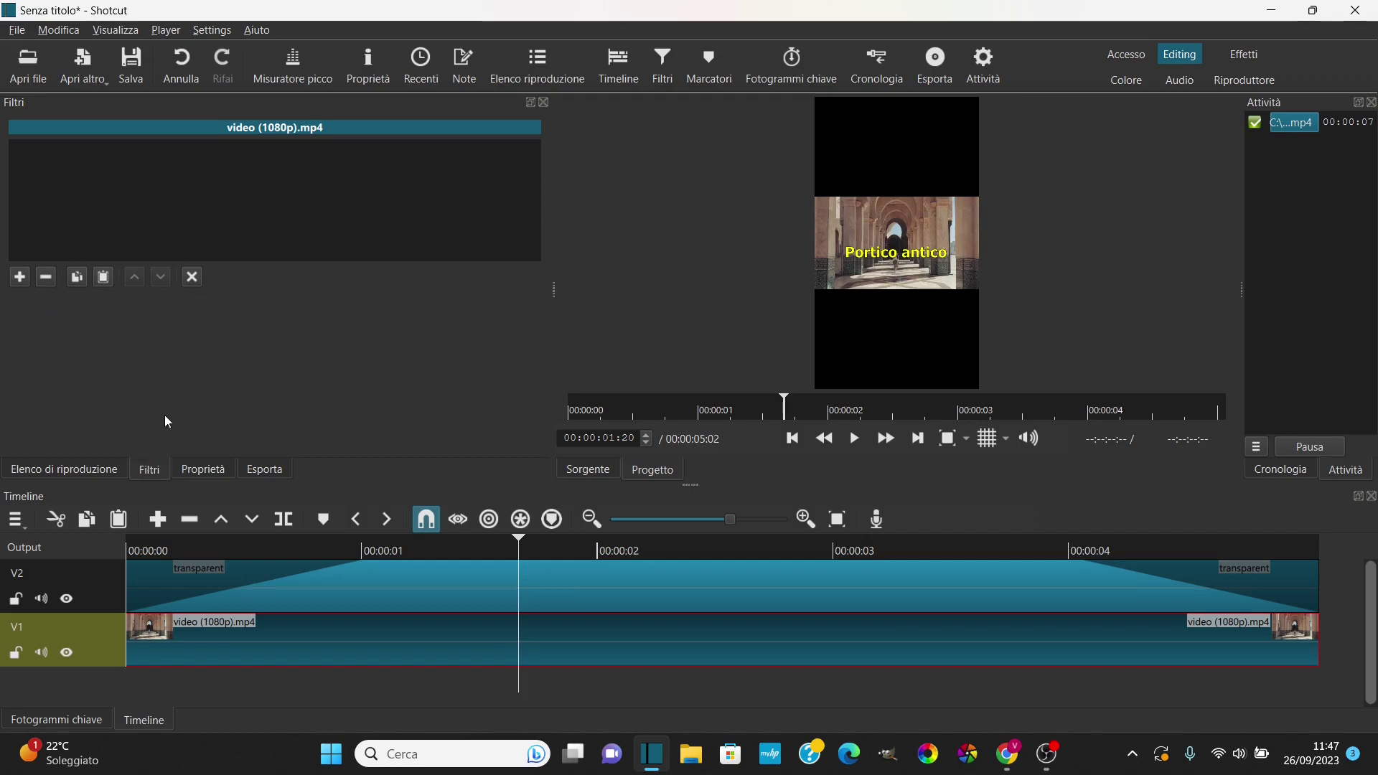
pyautogui.click(19, 277)
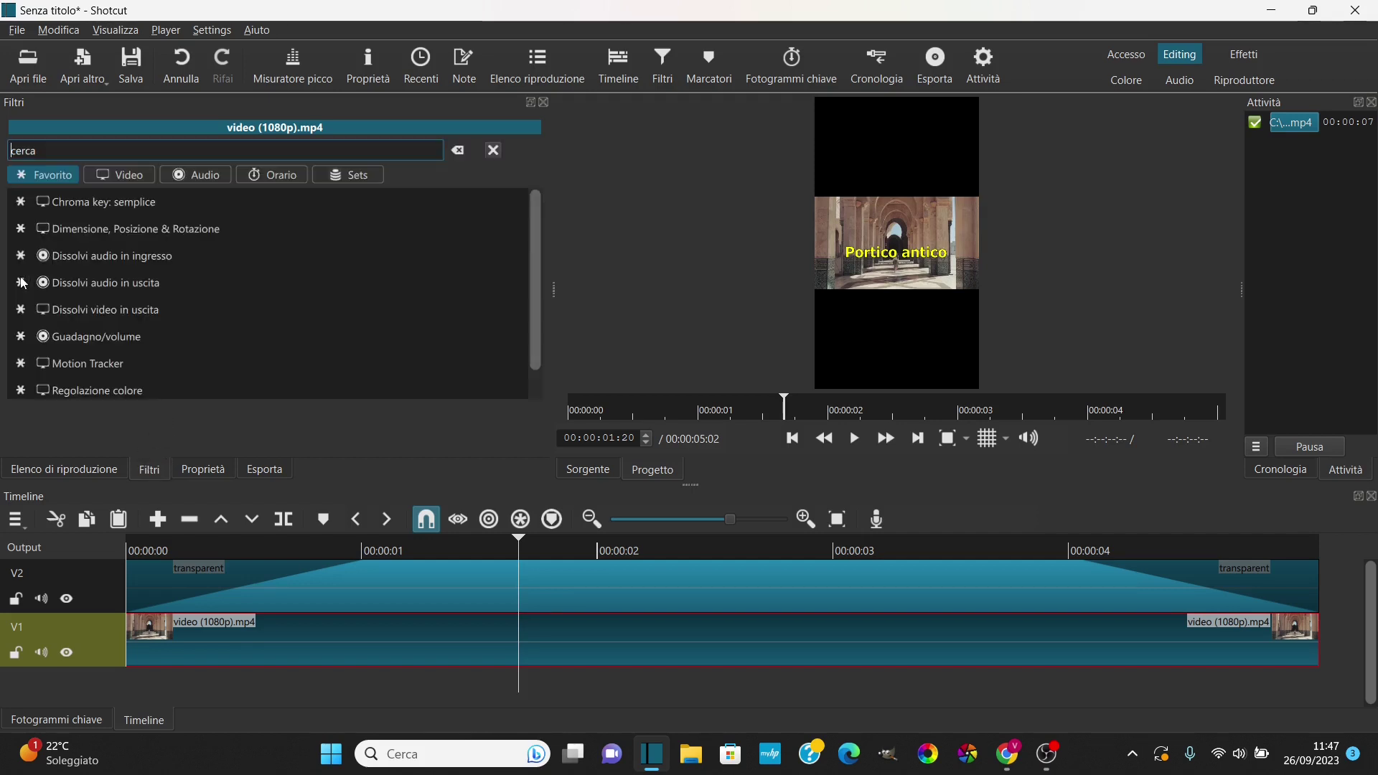
pyautogui.click(76, 223)
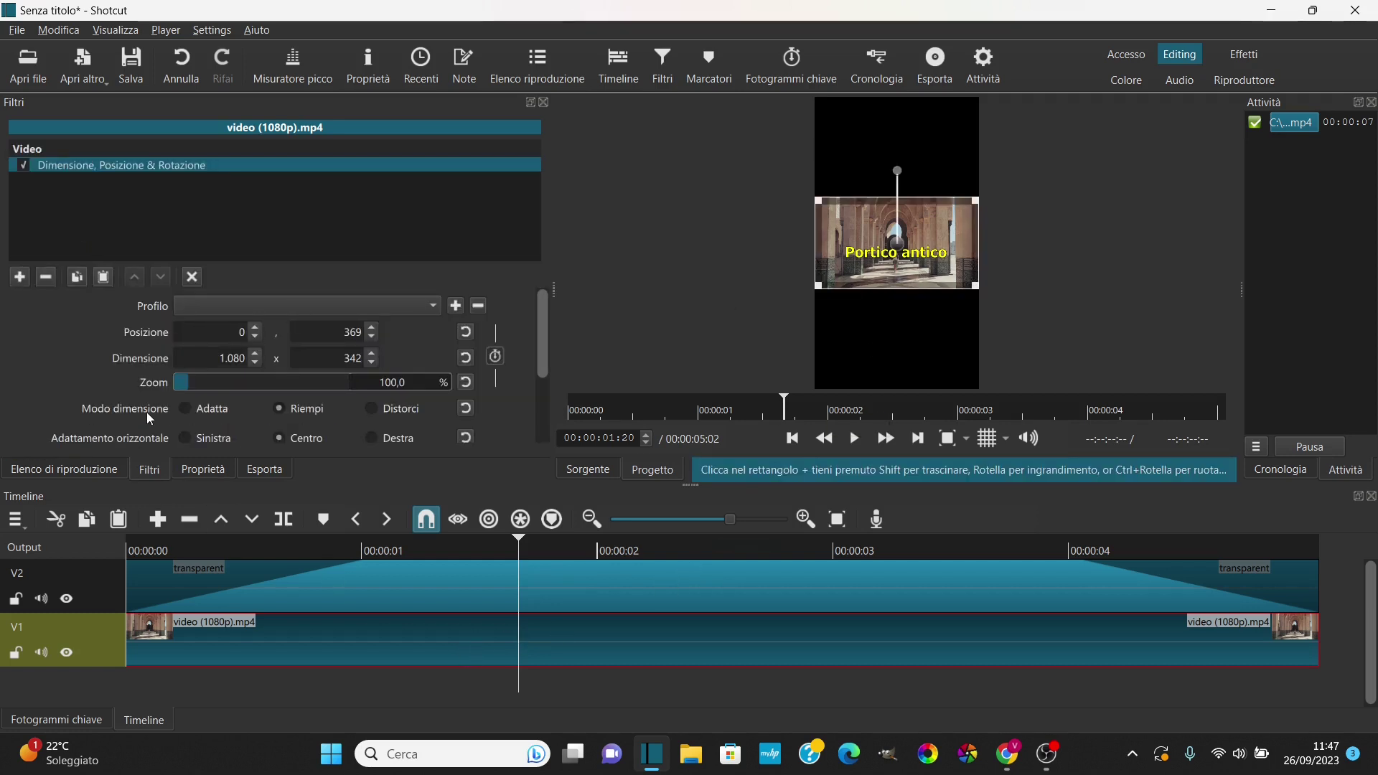
# - Try the Adatta size mode on the video clip and adjust its zoom
pyautogui.click(195, 410)
pyautogui.click(193, 386)
pyautogui.moveTo(194, 385); pyautogui.dragTo(234, 393)
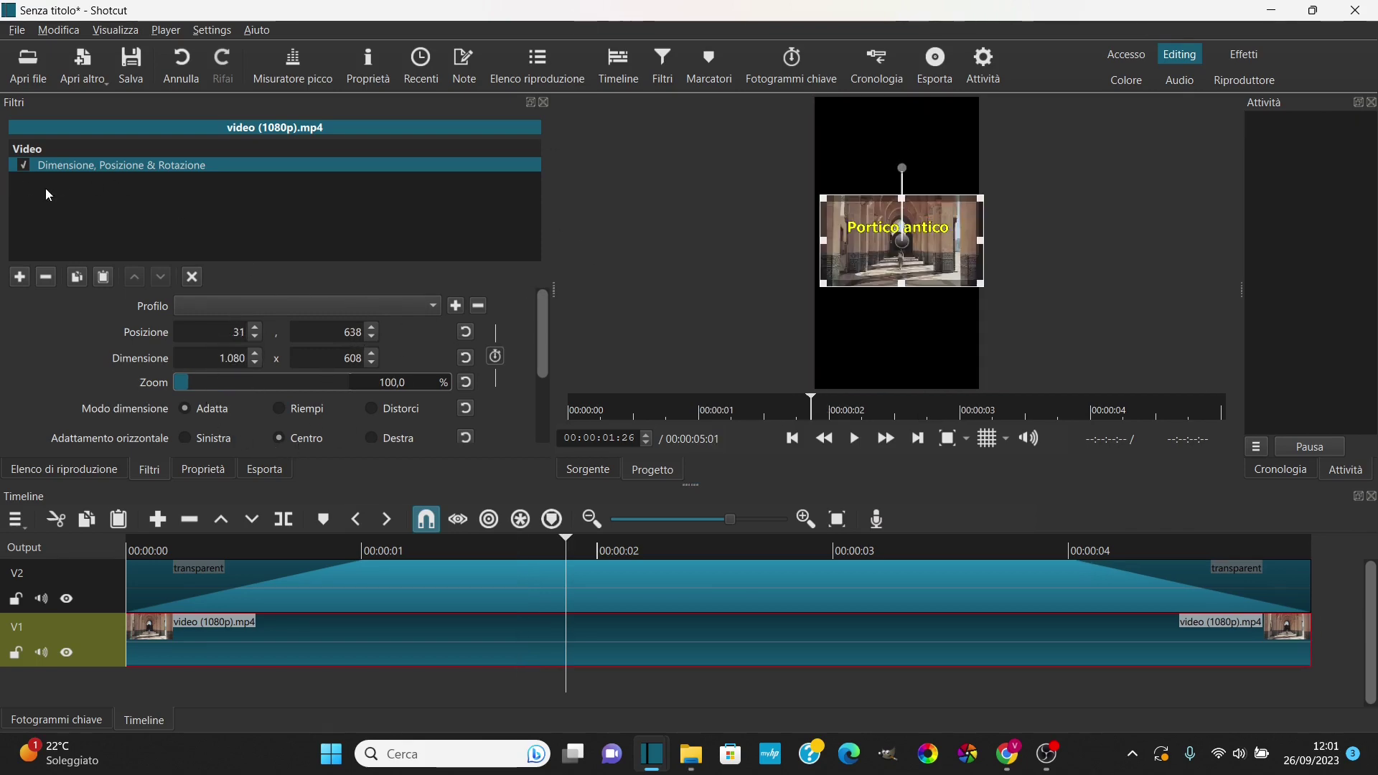
# - Use the Riempi size mode, scale the clip to about 336.5% to fill the frame, and position it at about -804, -75
pyautogui.click(273, 411)
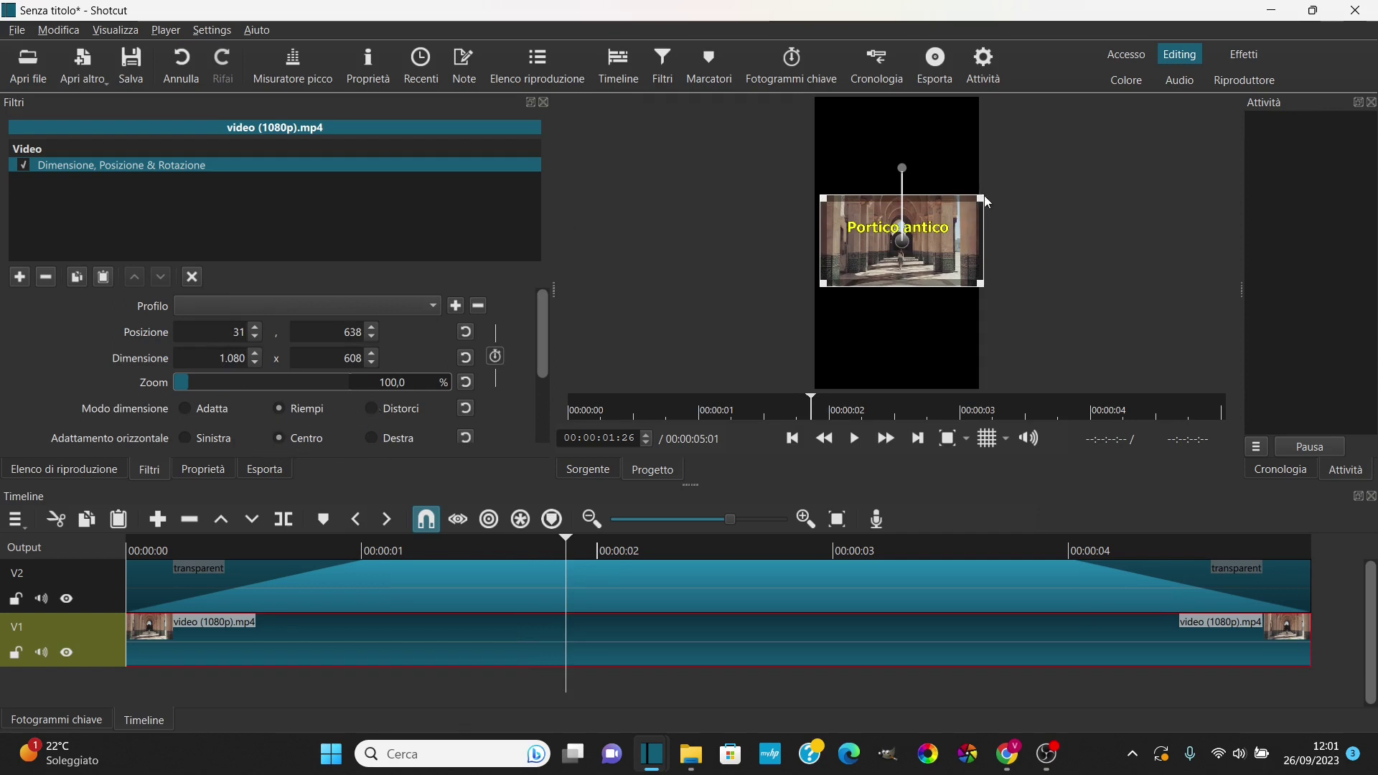
pyautogui.moveTo(987, 203); pyautogui.dragTo(1139, 108)
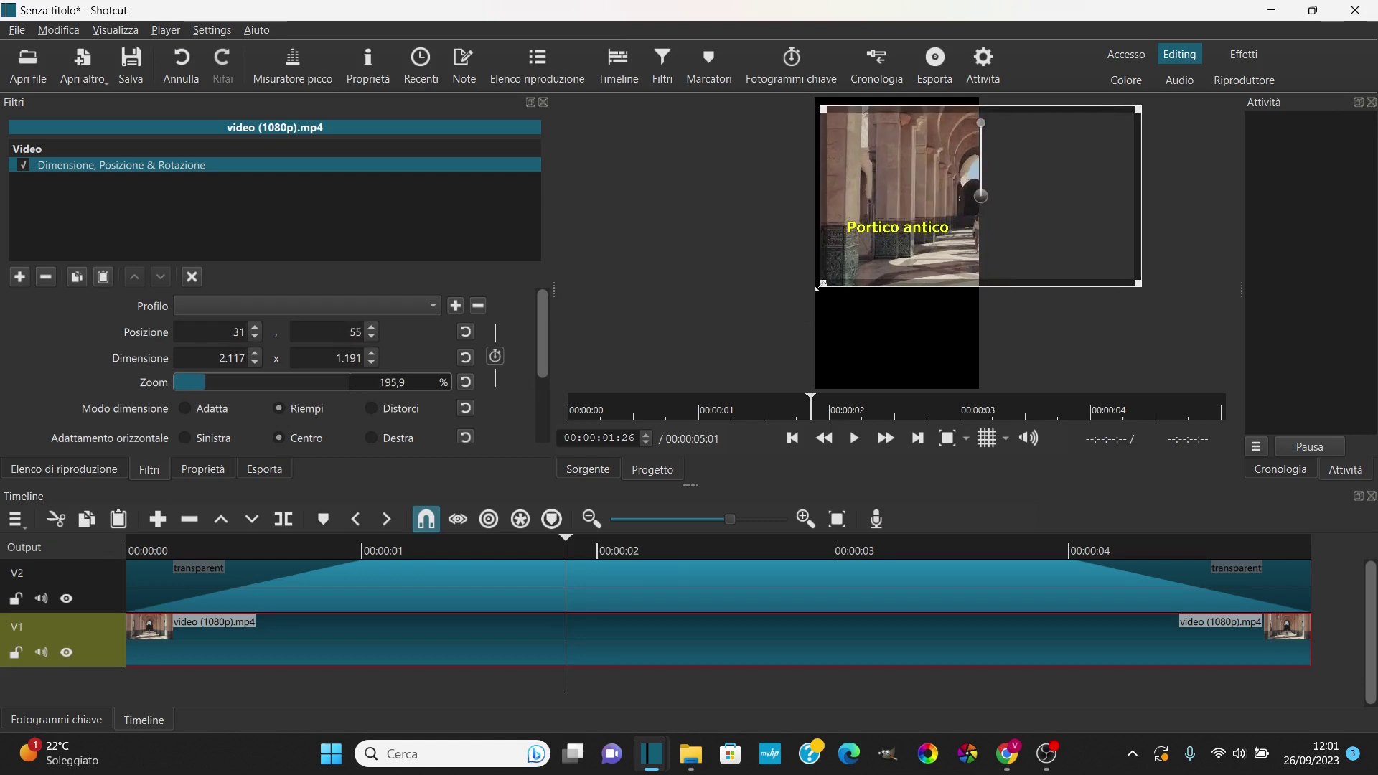
pyautogui.moveTo(819, 287); pyautogui.dragTo(609, 400)
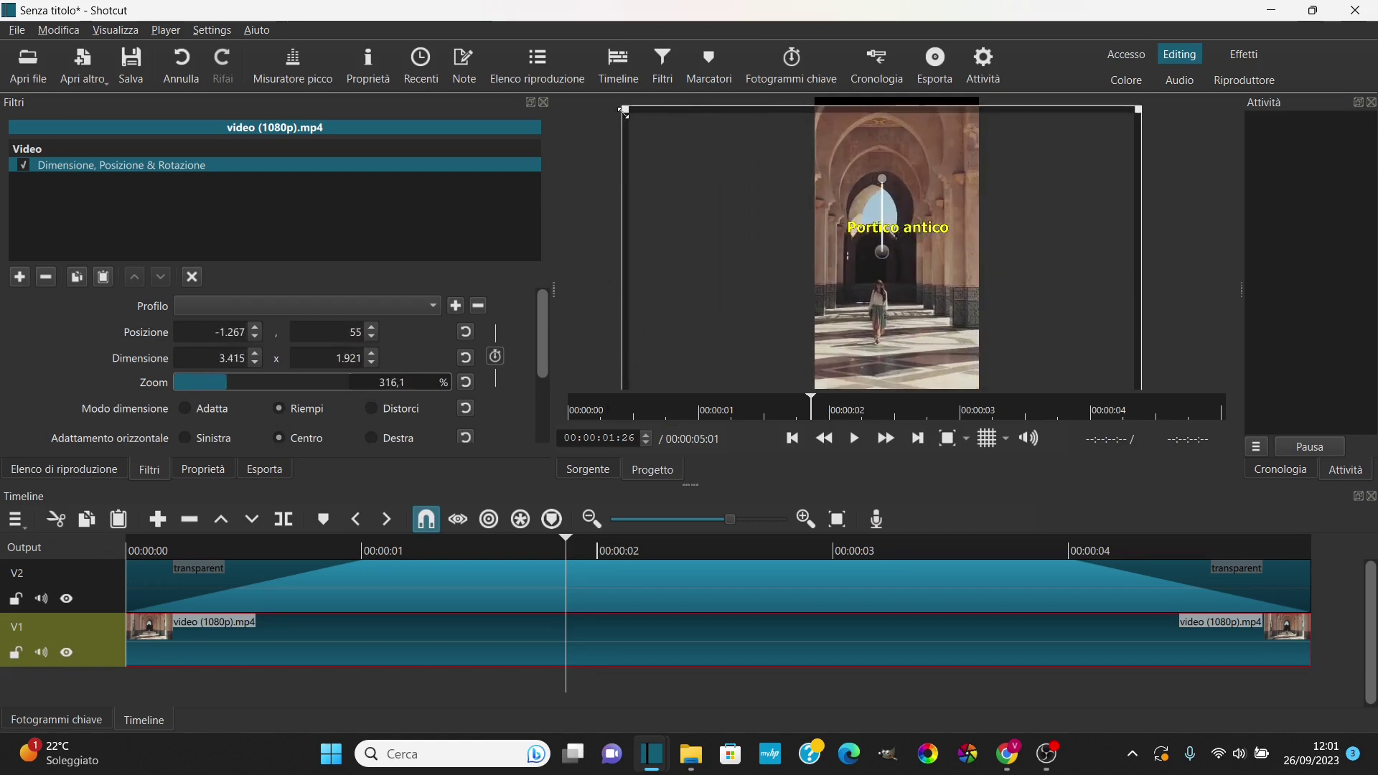
pyautogui.moveTo(623, 109); pyautogui.dragTo(607, 90)
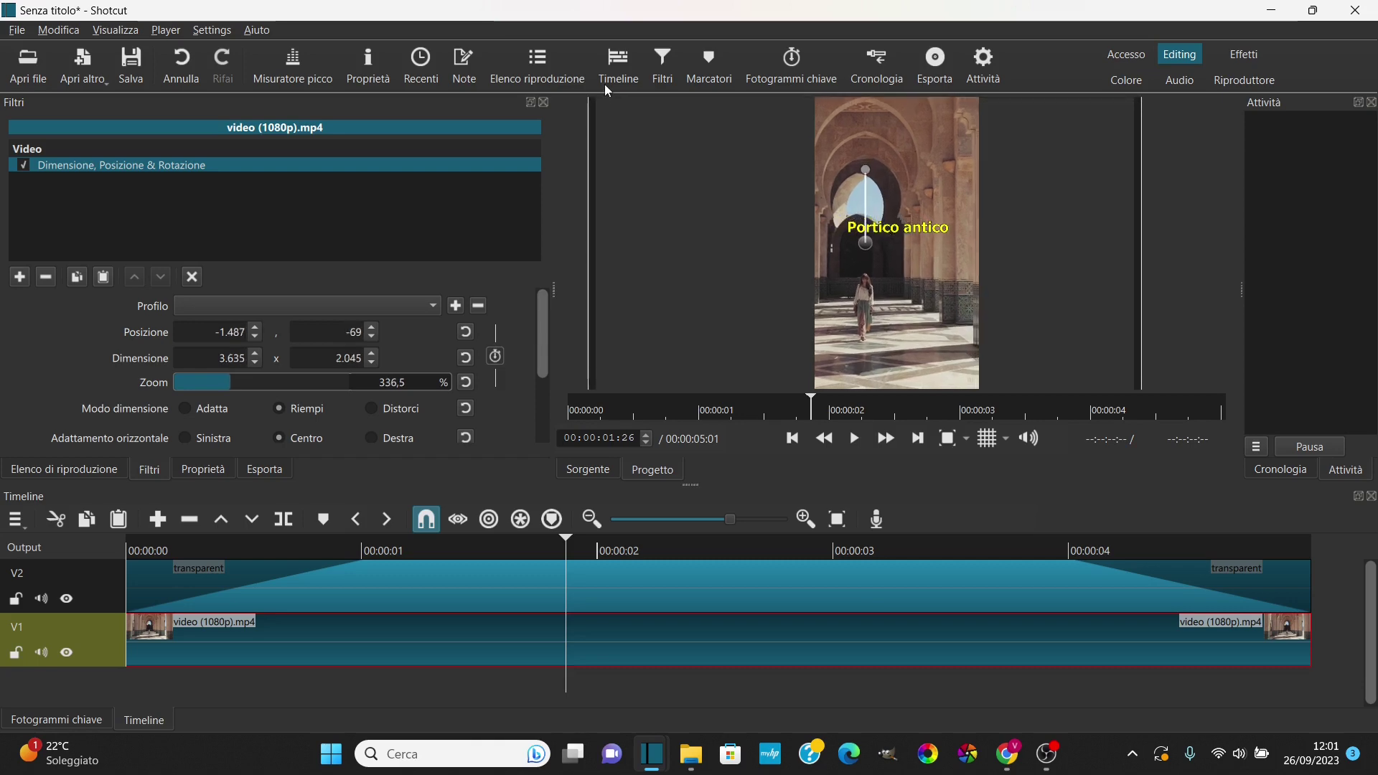
pyautogui.moveTo(880, 247); pyautogui.dragTo(983, 241)
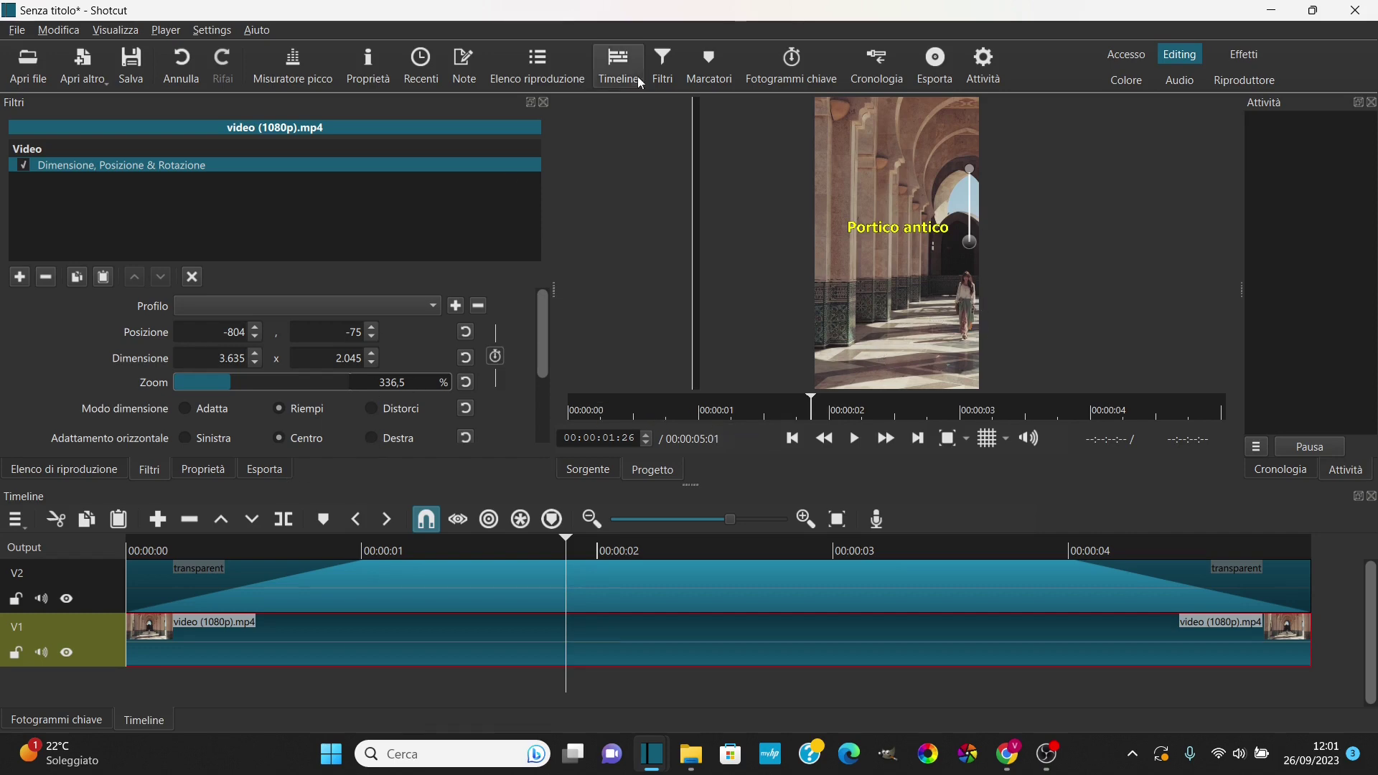
# - Export the timeline at 1080 x 1920, 9:16, as an mp4 file named "portico antico"
pyautogui.click(936, 68)
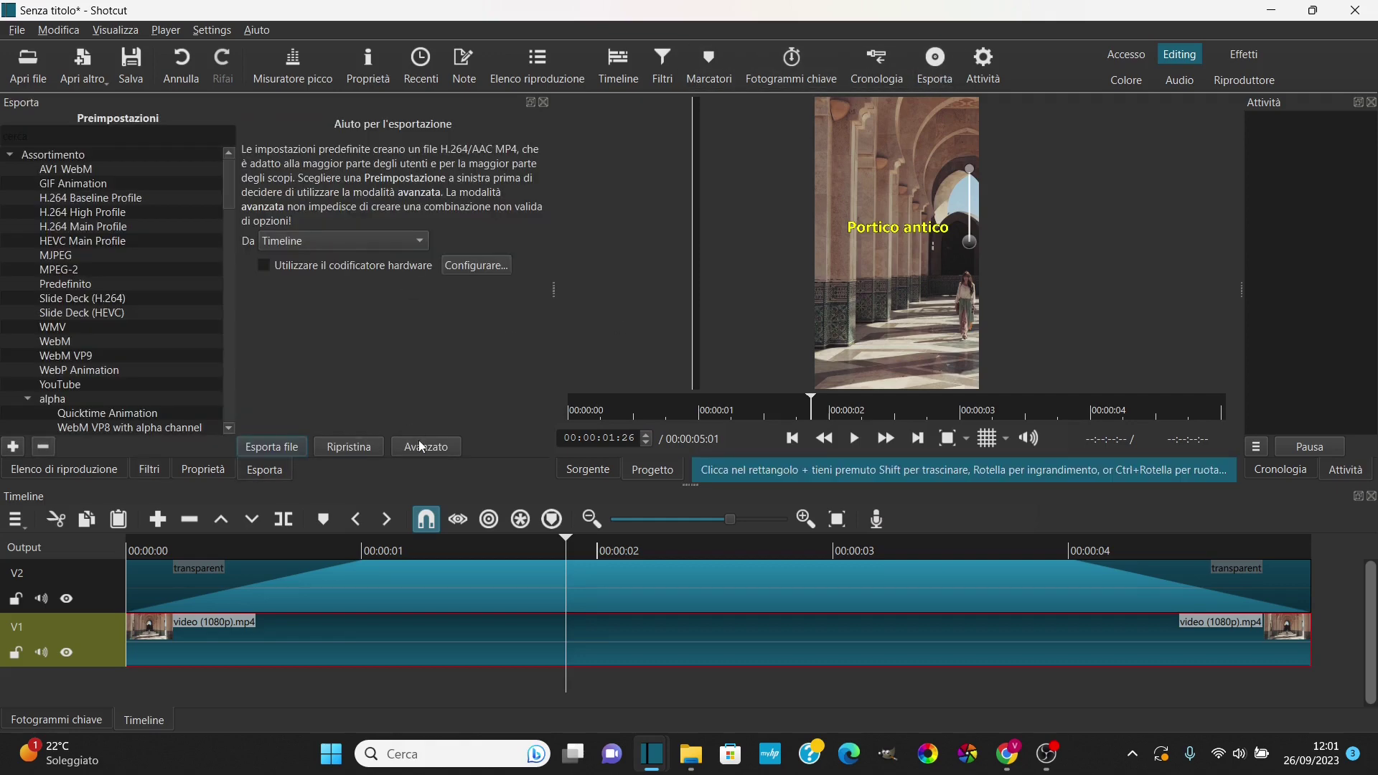
pyautogui.click(423, 447)
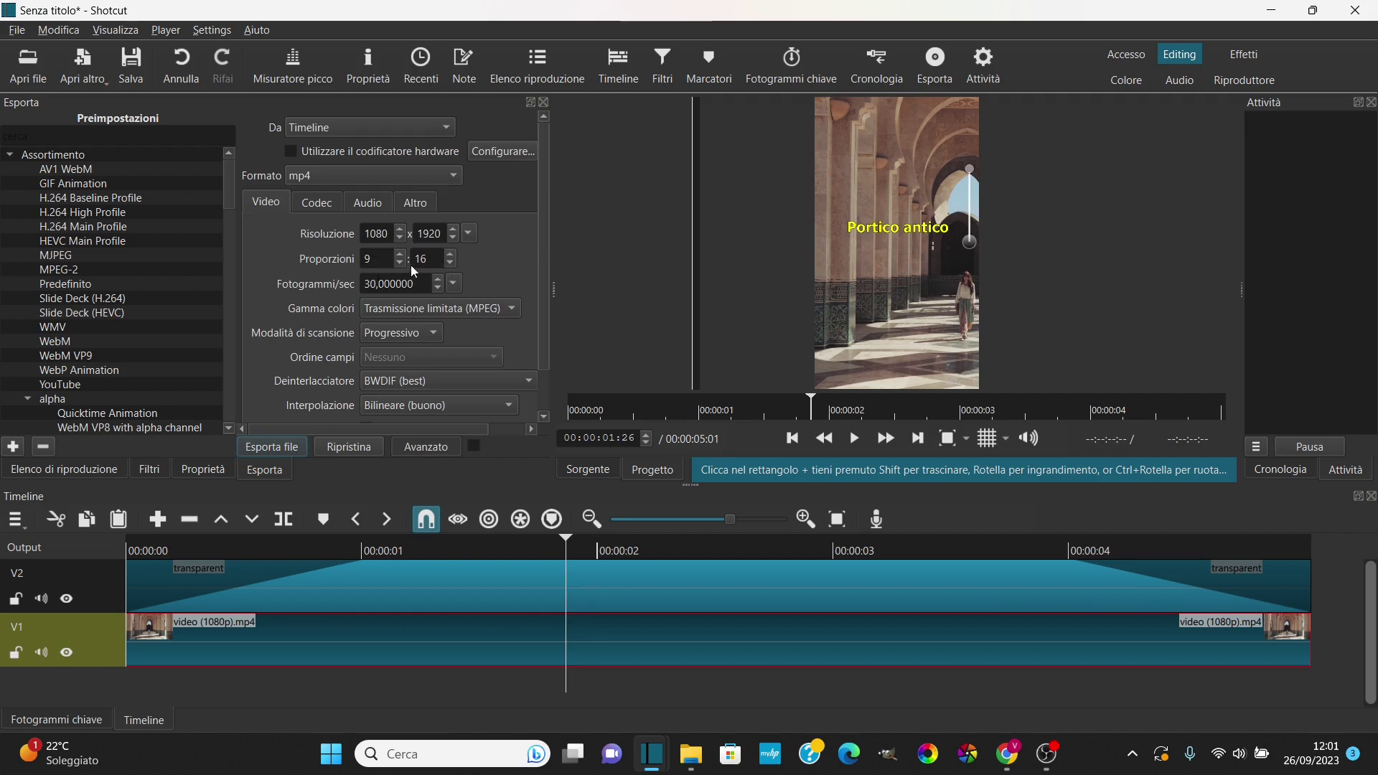
pyautogui.click(283, 447)
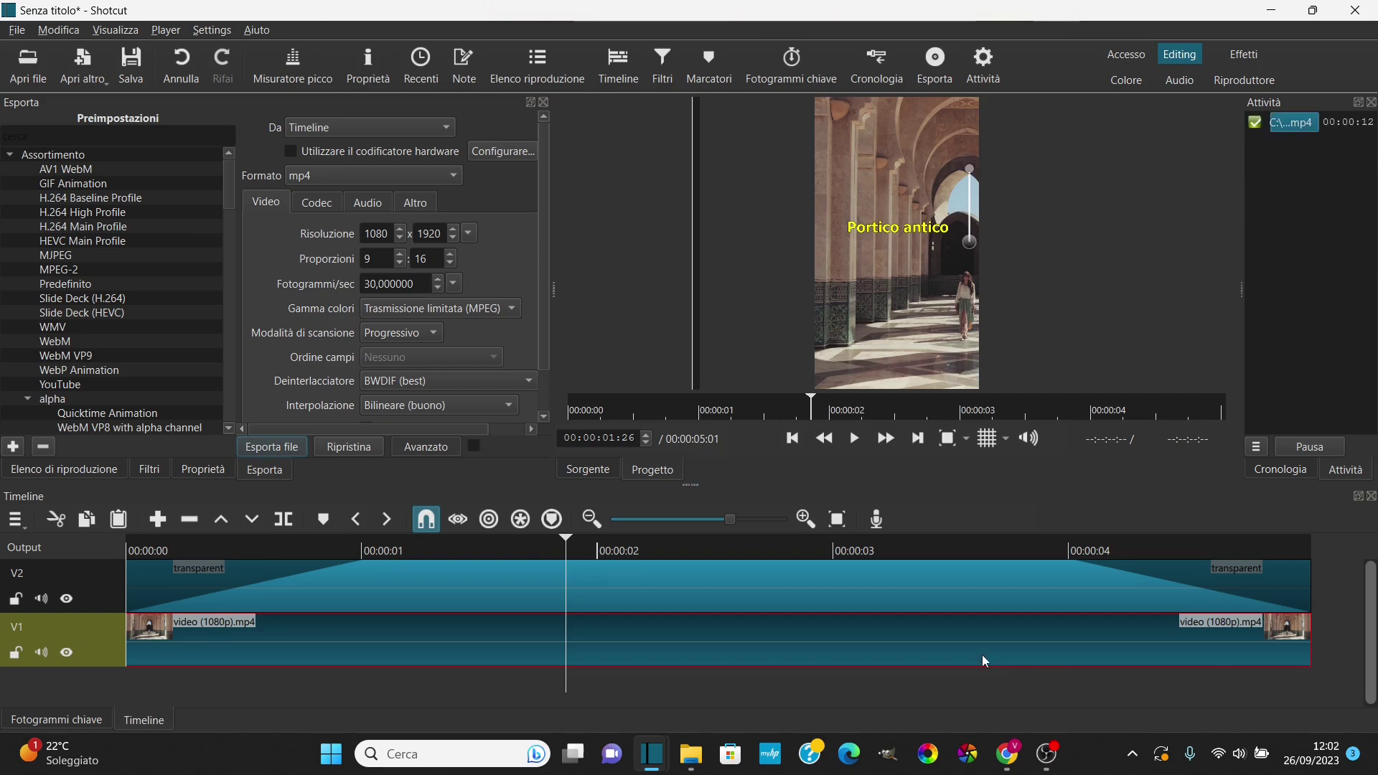
# - Open the exported "portico antico" video in the media player and check its properties, including the resolution
pyautogui.click(691, 754)
pyautogui.doubleClick(236, 437)
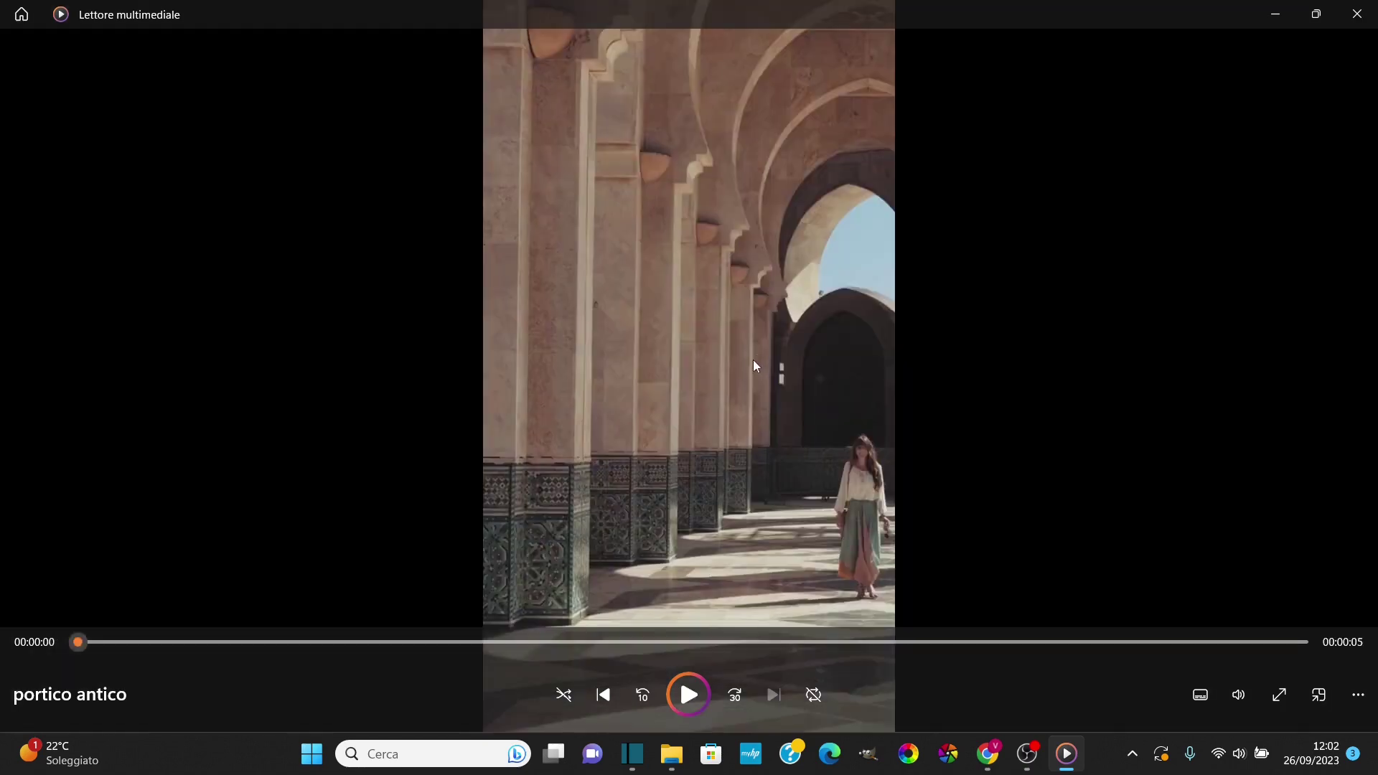
pyautogui.rightClick(752, 359)
pyautogui.click(828, 452)
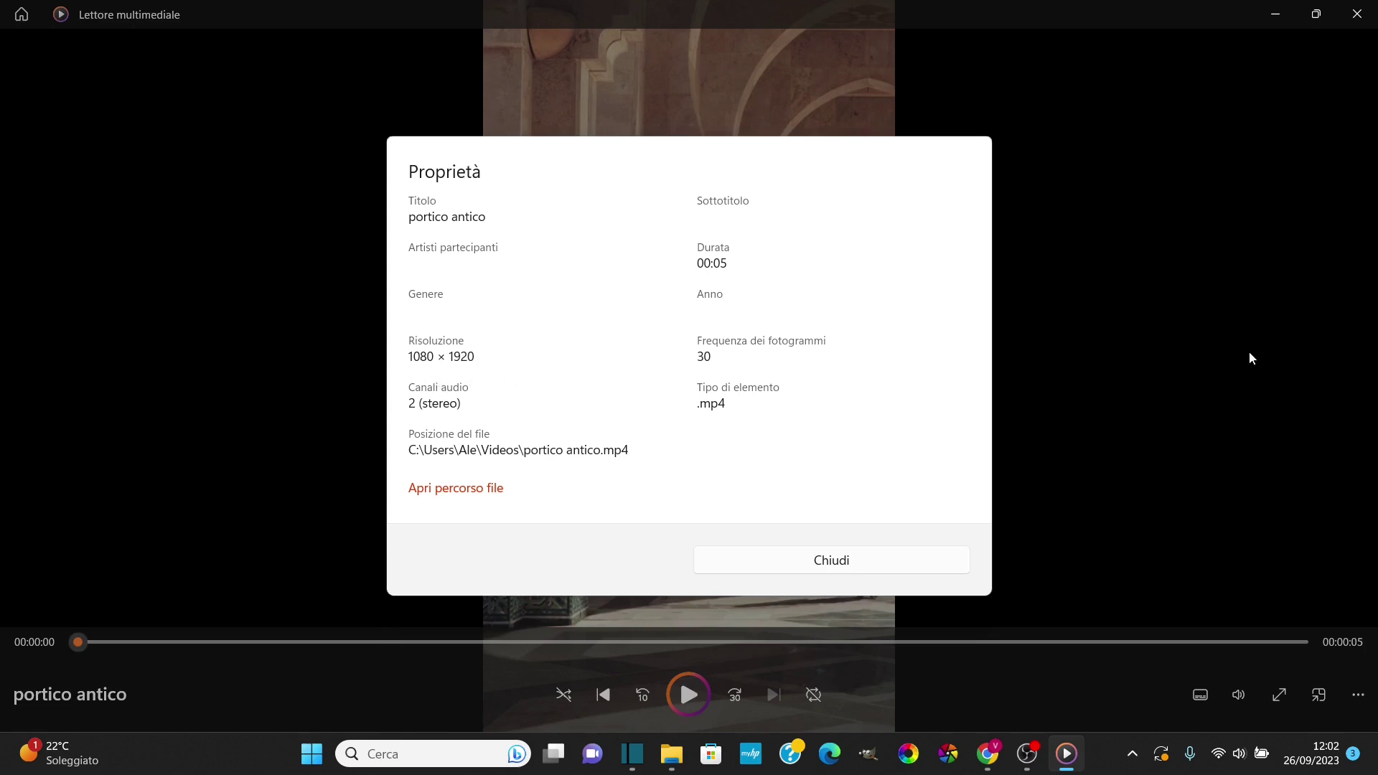
pyautogui.click(819, 567)
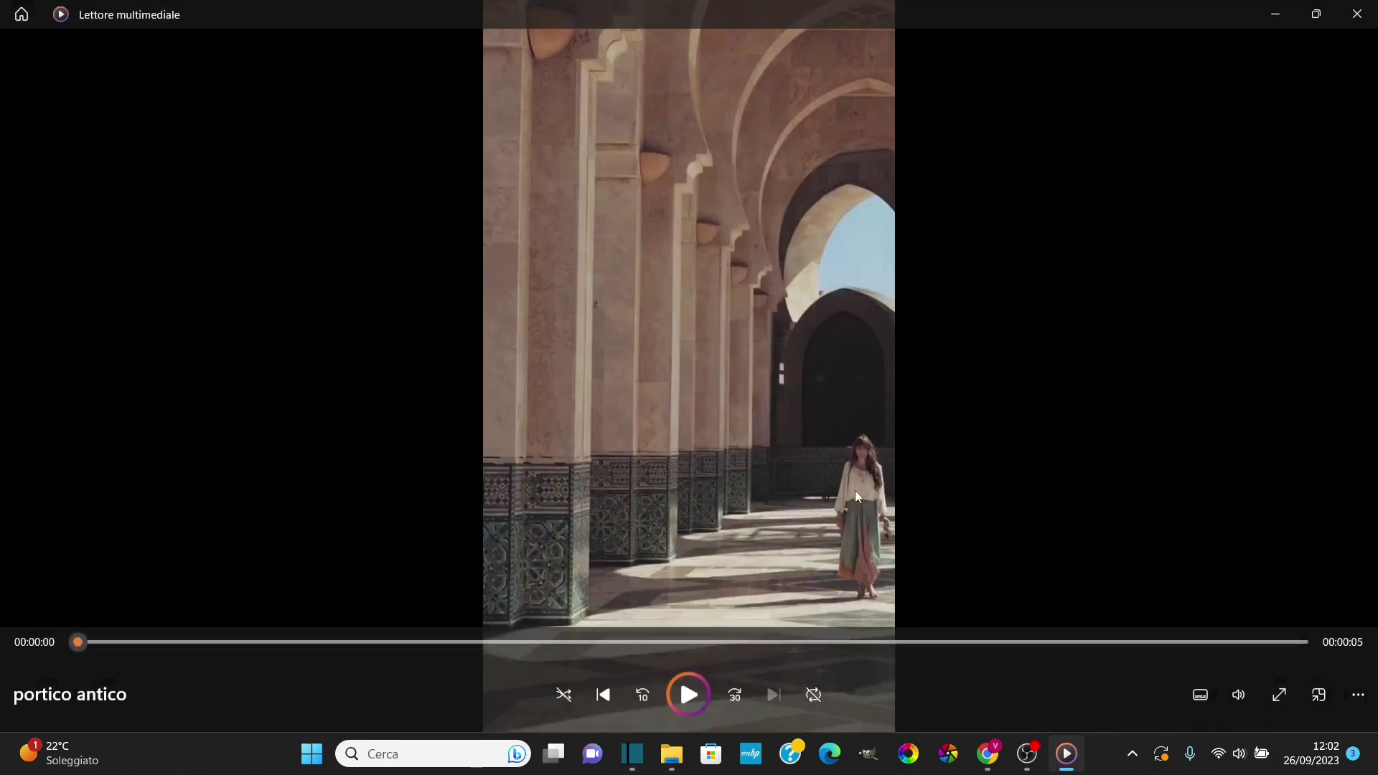